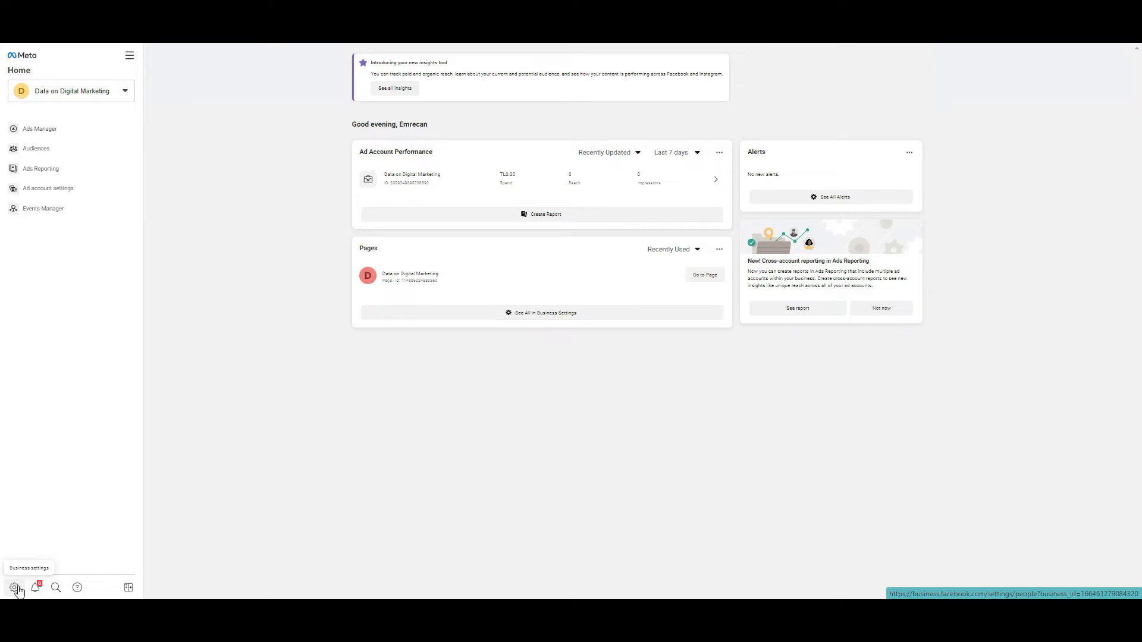
# Open the Pixels list under Data Sources in the business settings
pyautogui.click(14, 589)
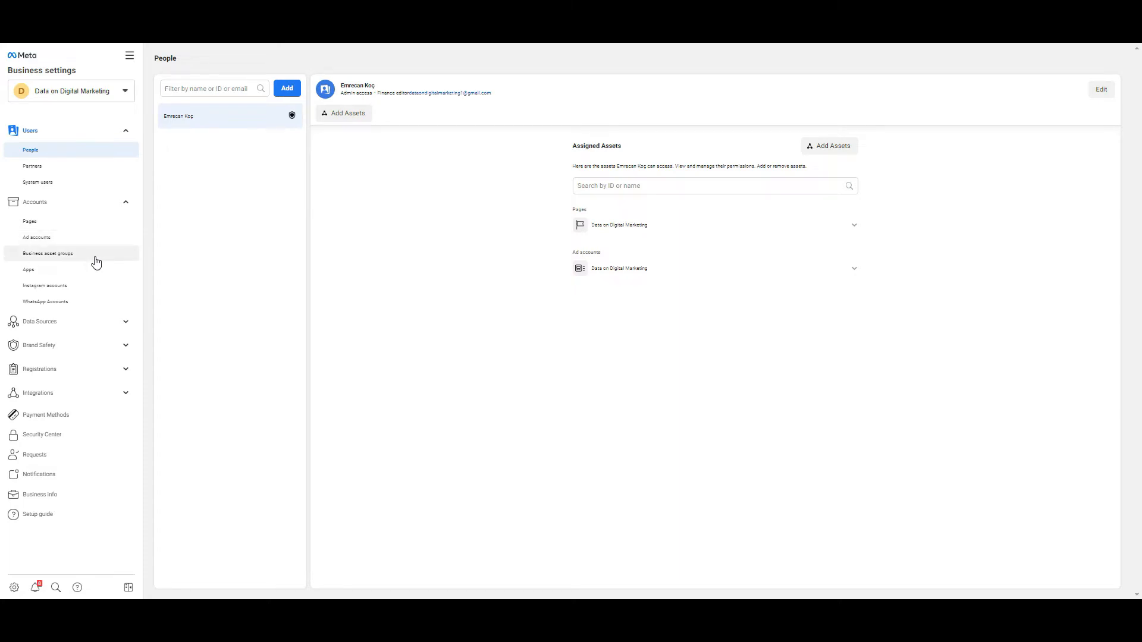
pyautogui.click(127, 206)
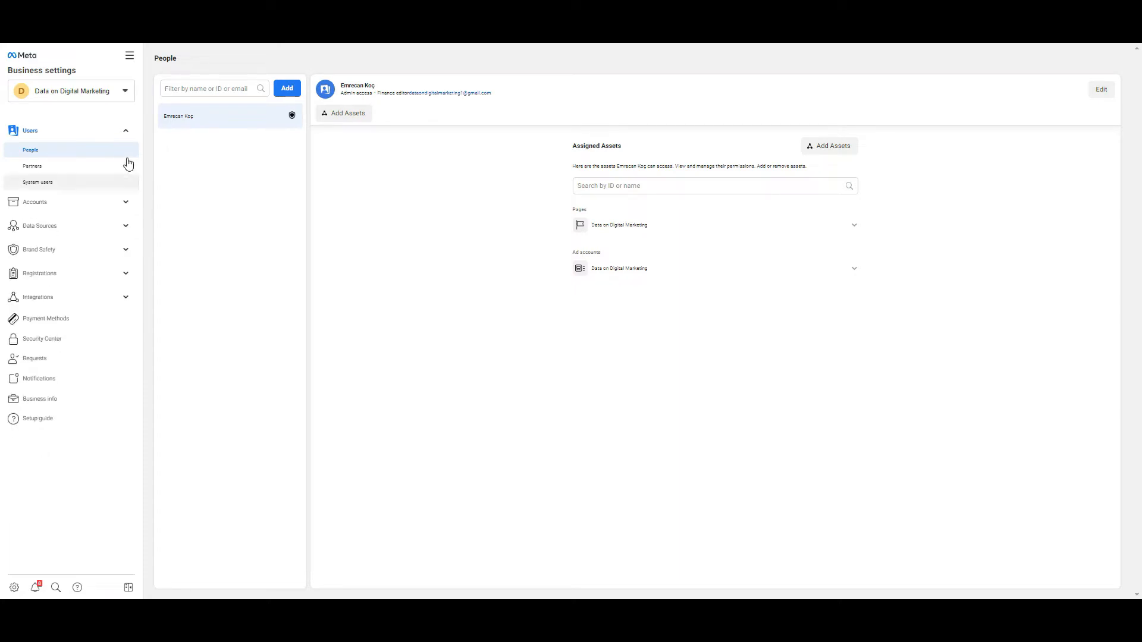
pyautogui.click(126, 132)
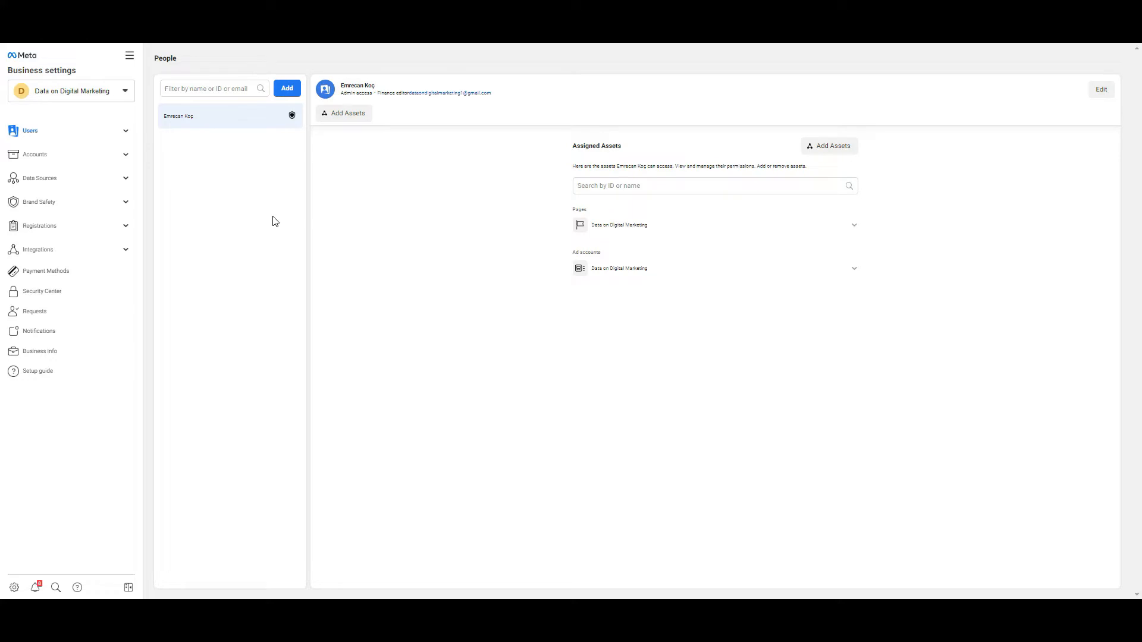
pyautogui.click(123, 179)
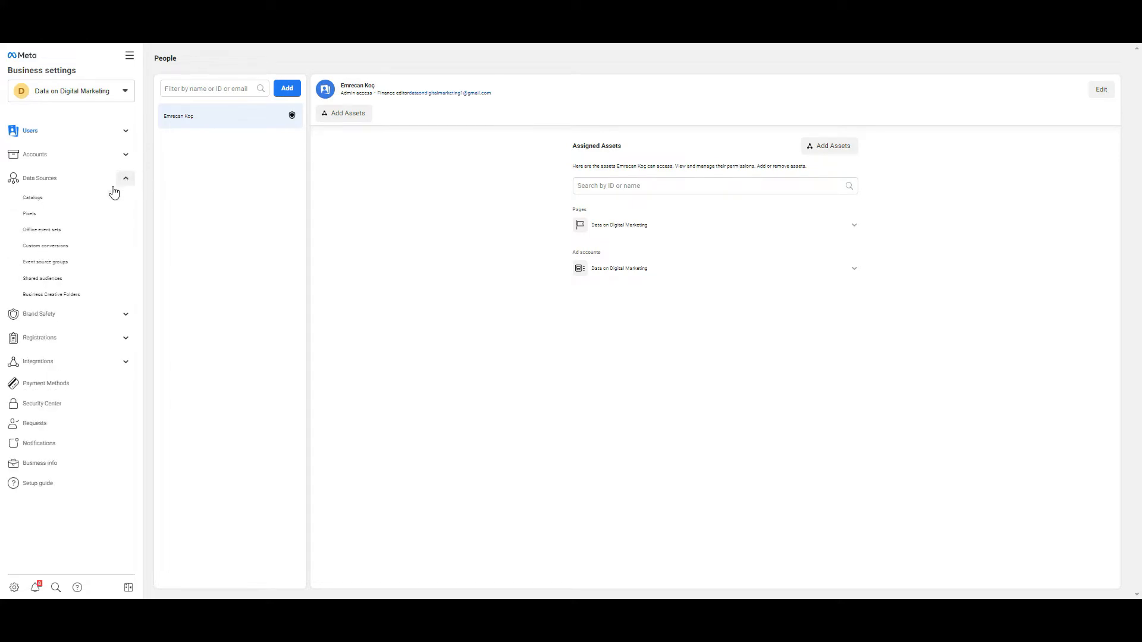
pyautogui.click(47, 220)
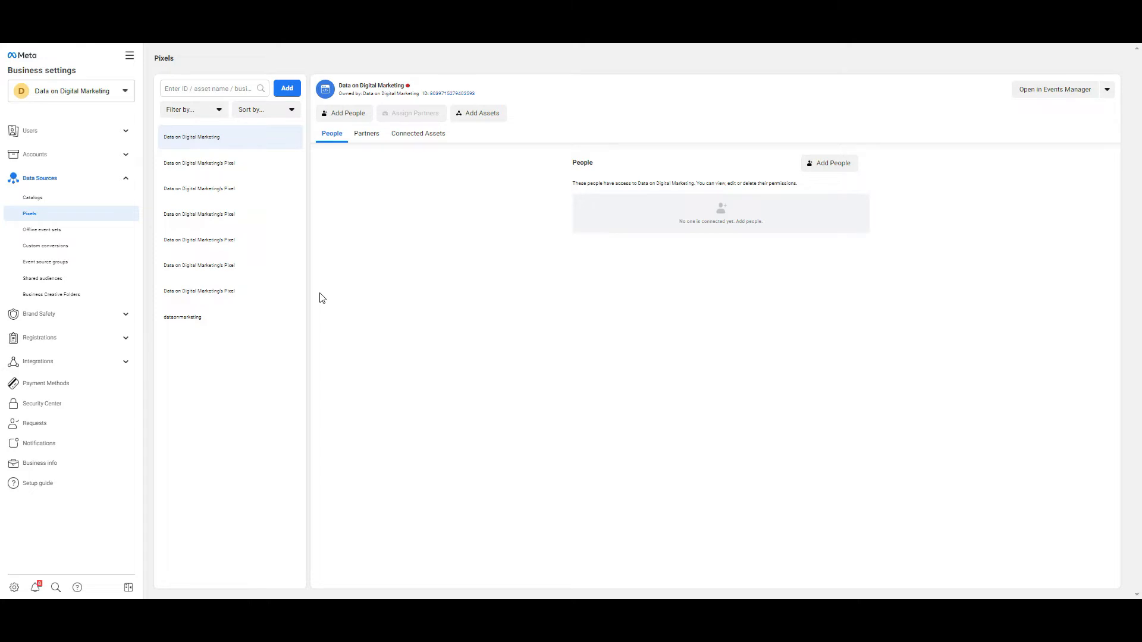
# Start adding a new pixel to the business and name it "peakwith pixel"
pyautogui.click(294, 91)
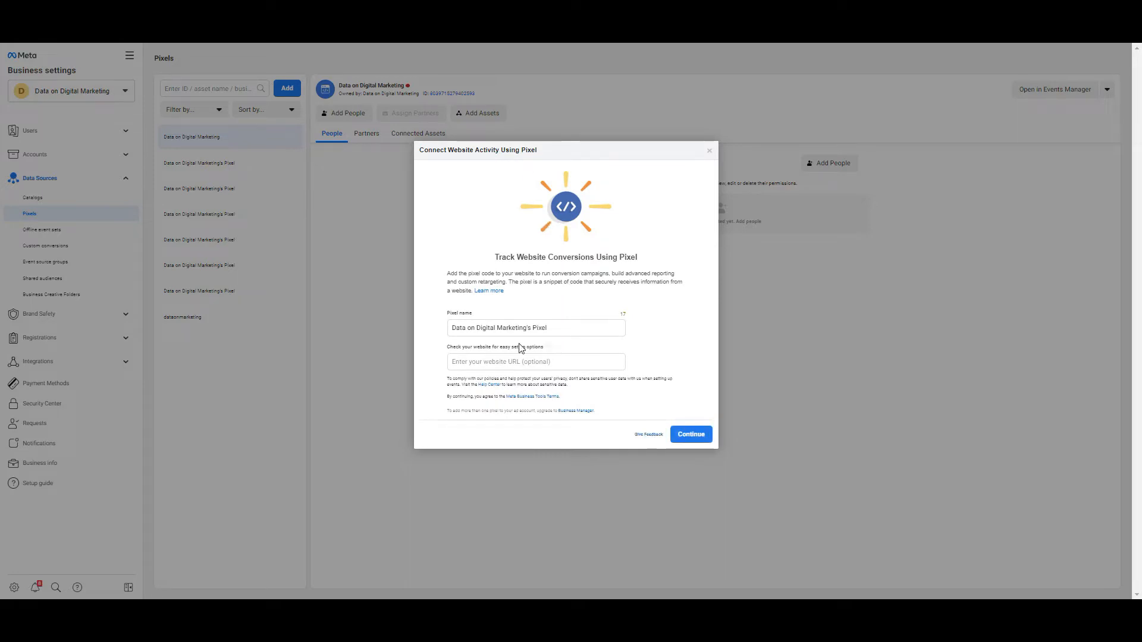
pyautogui.click(470, 329)
pyautogui.hotkey('ctrl', 'a')
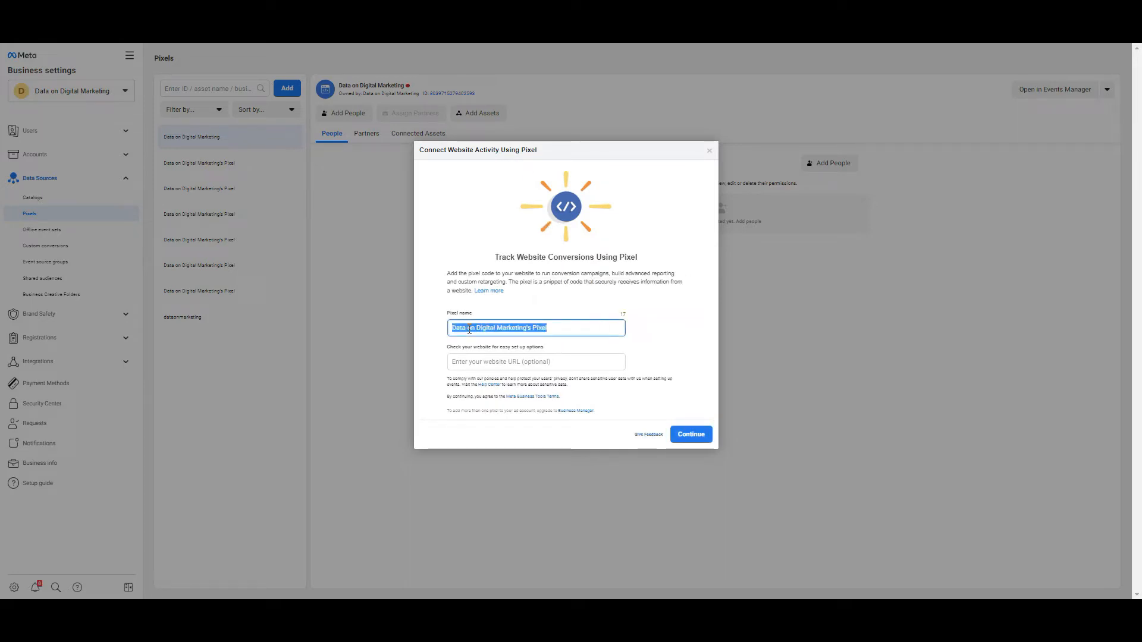
pyautogui.write('pe')
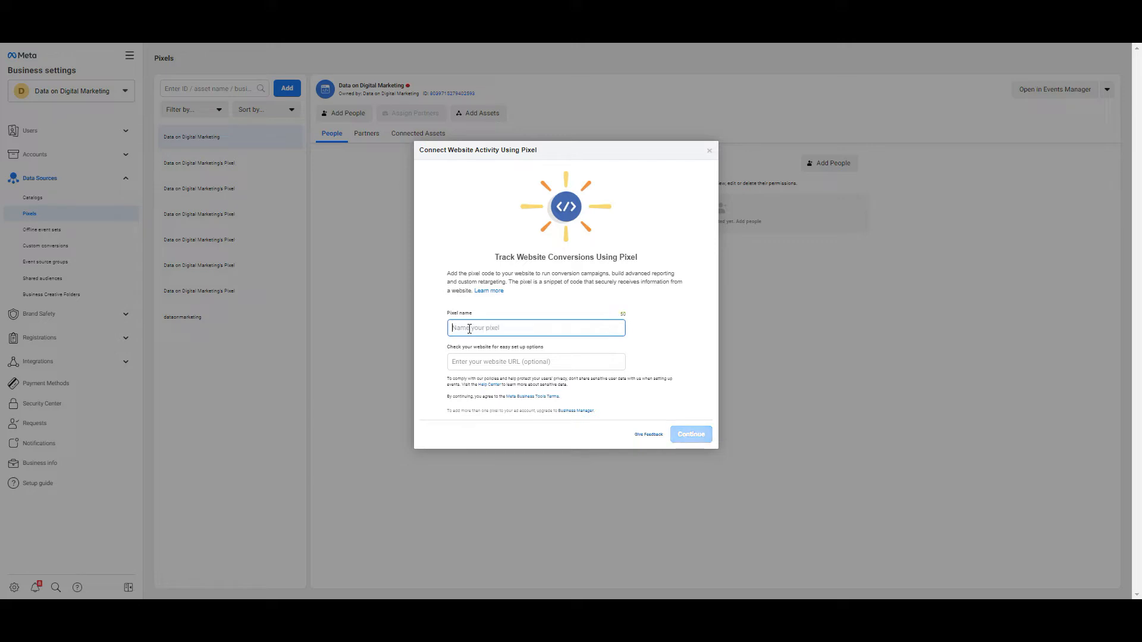
pyautogui.write('akwith')
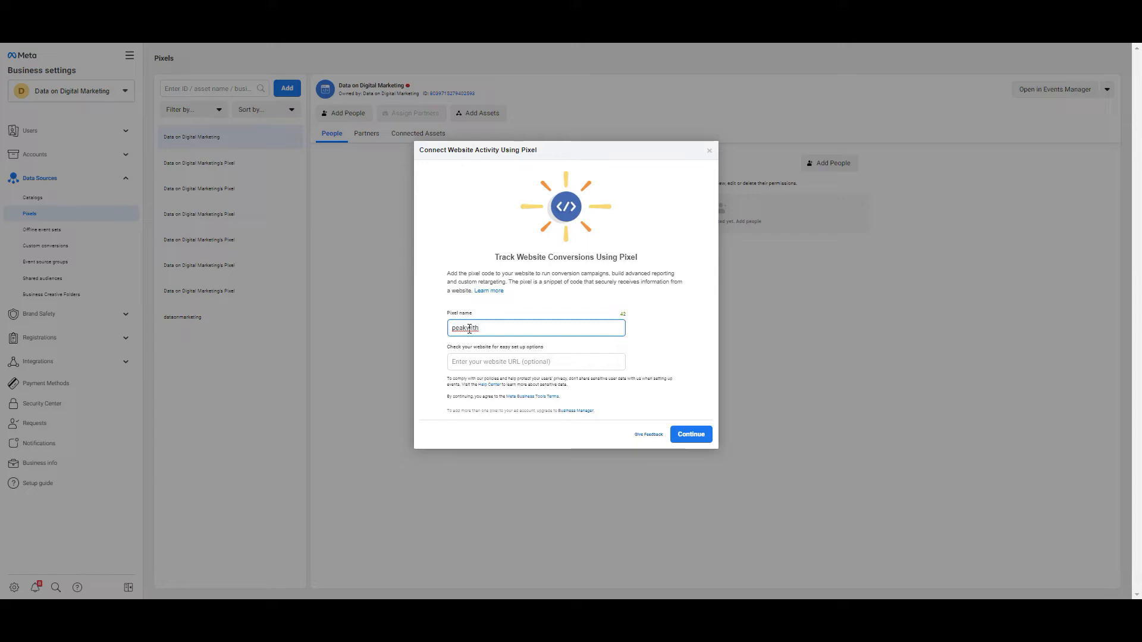
pyautogui.click(1074, 44)
pyautogui.write('pixel')
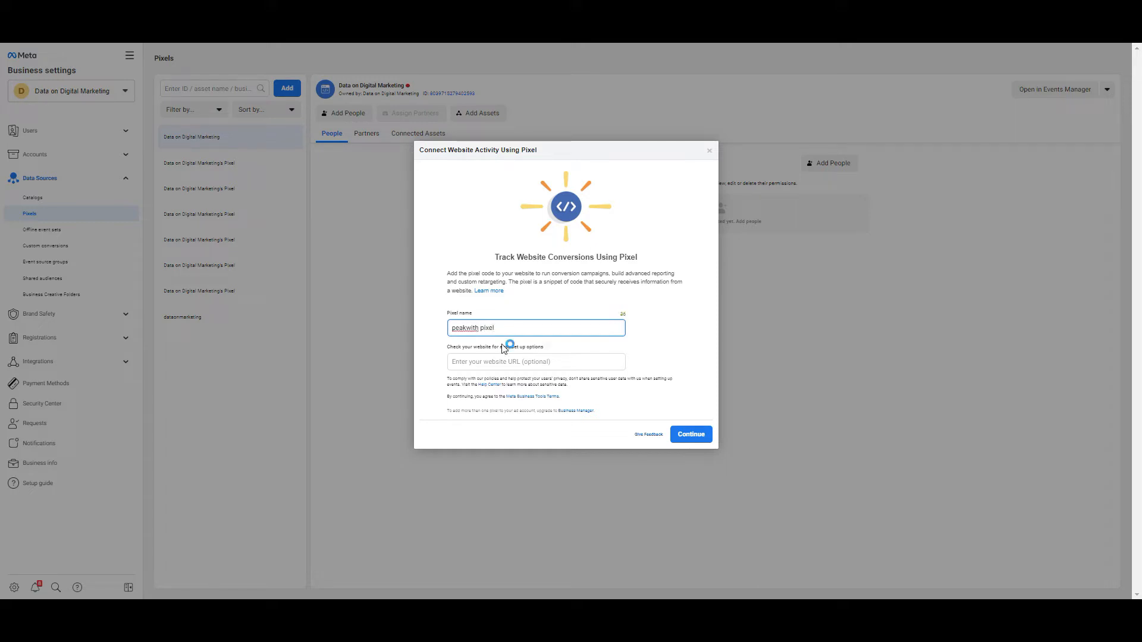
pyautogui.moveTo(445, 350); pyautogui.dragTo(525, 347)
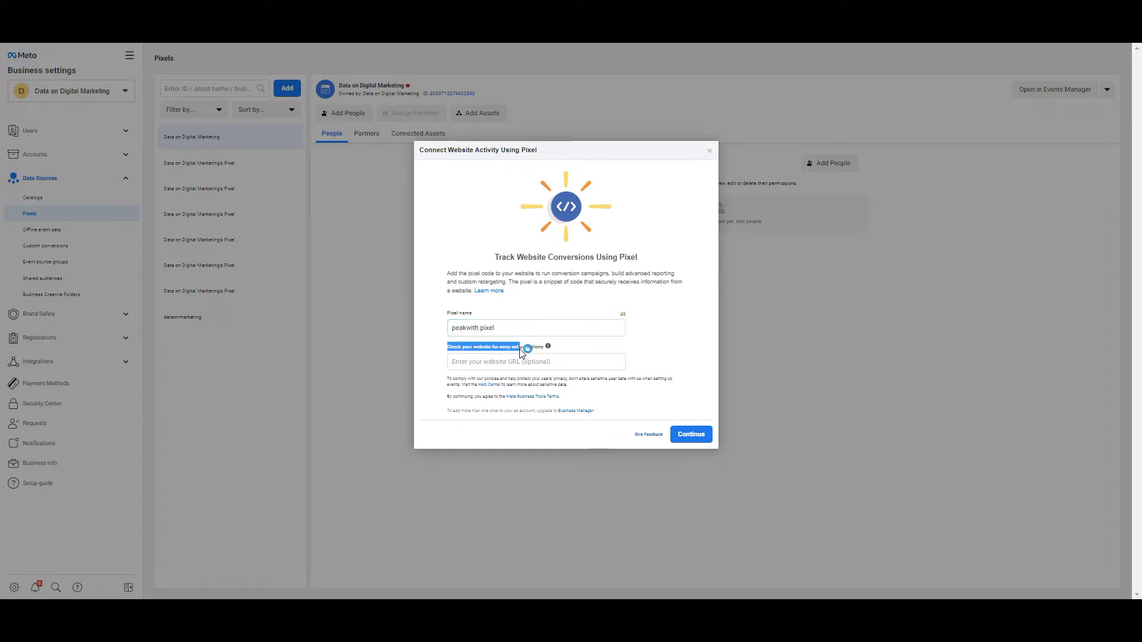
pyautogui.click(531, 352)
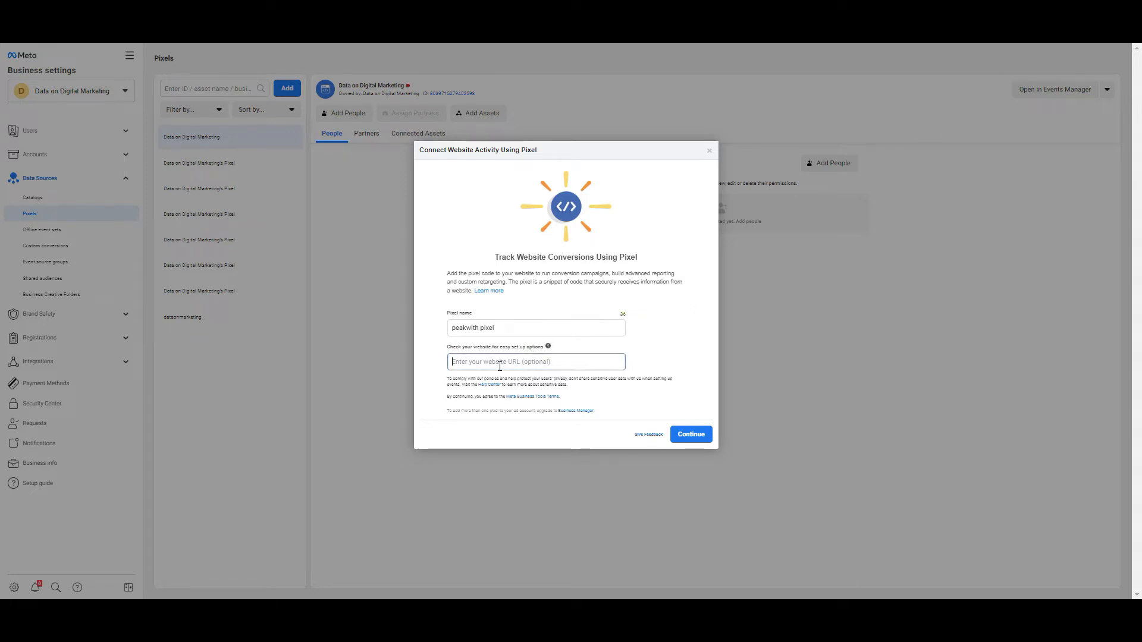
pyautogui.write('https://www.peakwith.app/')
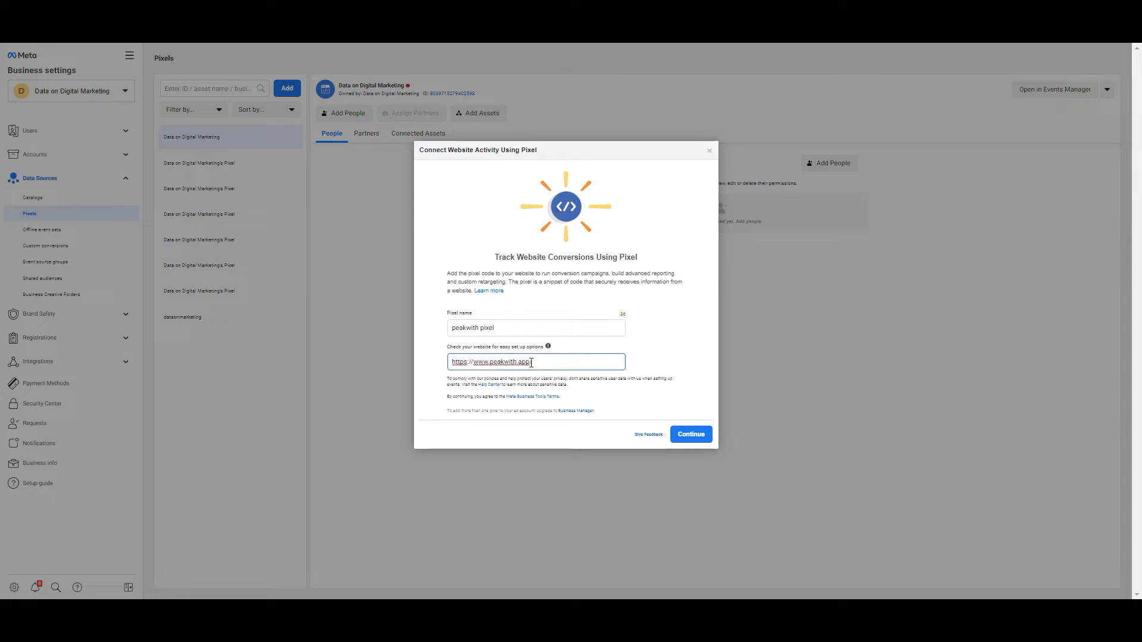
pyautogui.click(691, 434)
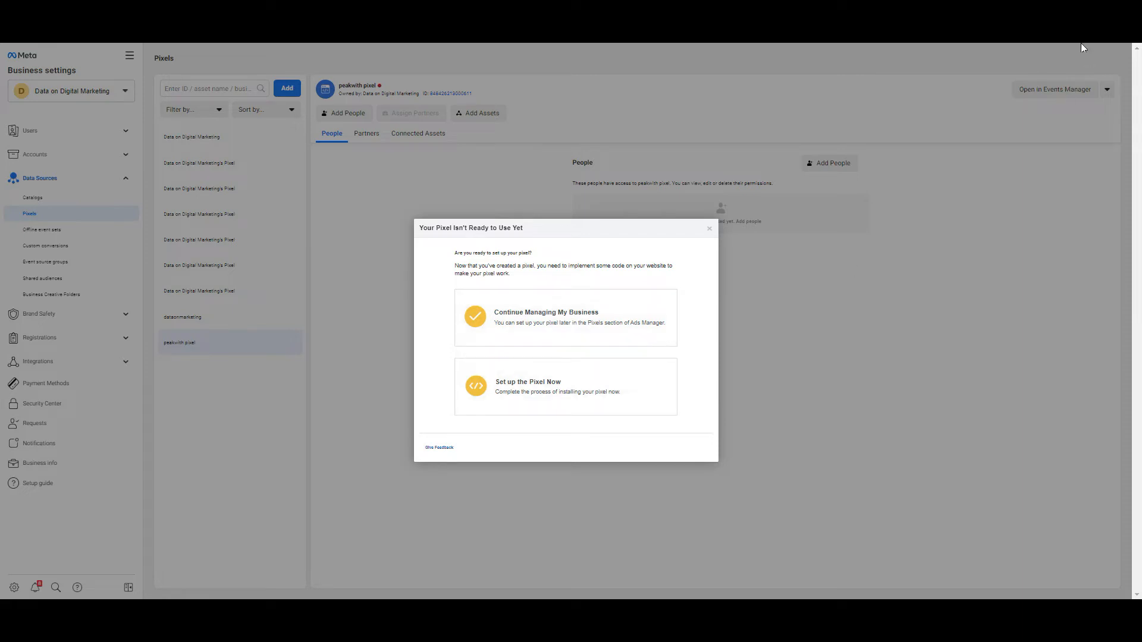
# Set up the pixel now with manual installation on the website and copy its base code to the clipboard
pyautogui.click(591, 404)
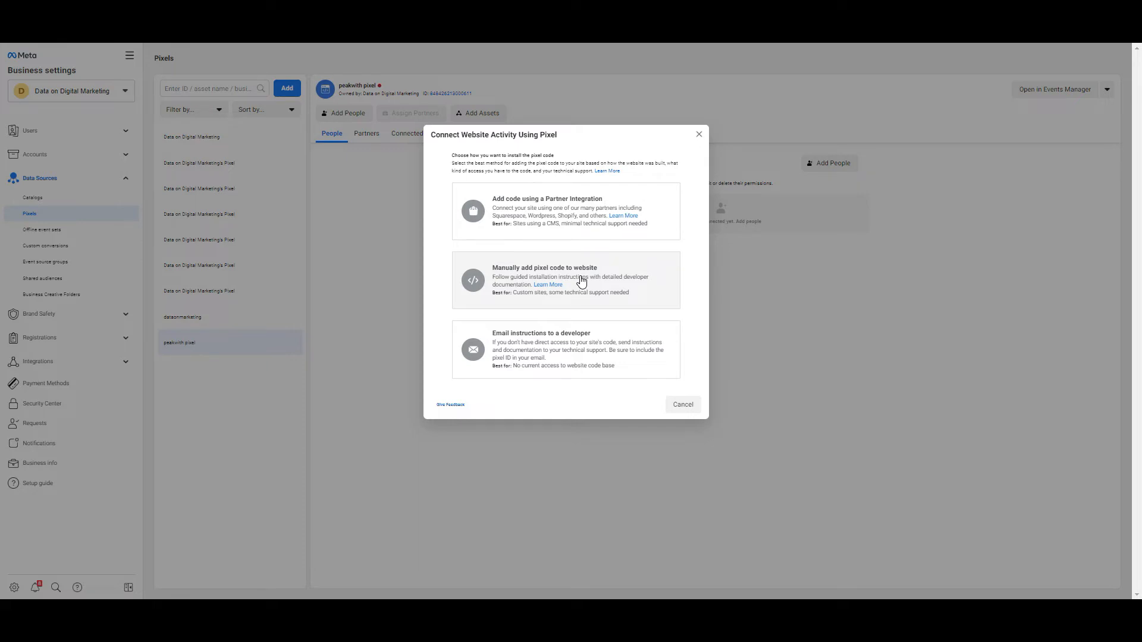
pyautogui.click(581, 281)
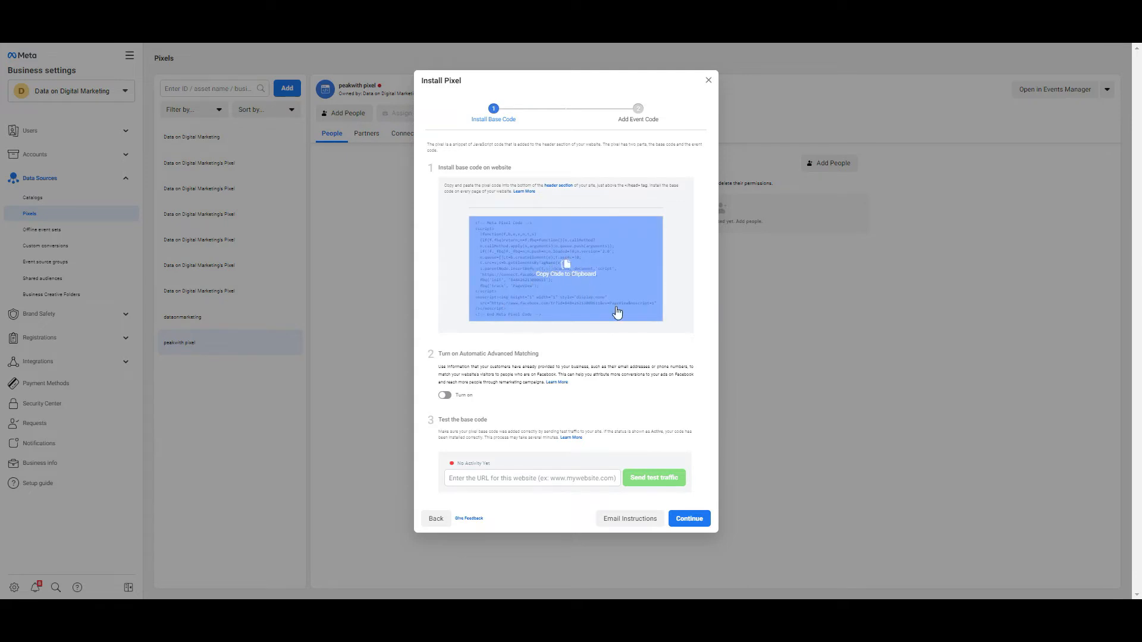
pyautogui.moveTo(619, 266)
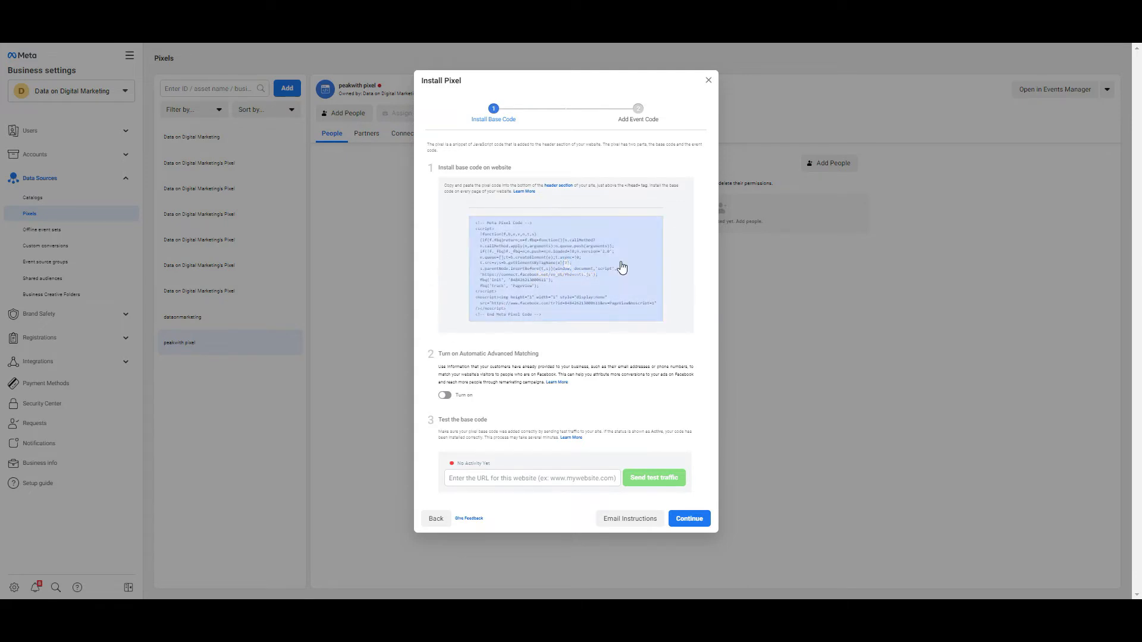
pyautogui.click(569, 269)
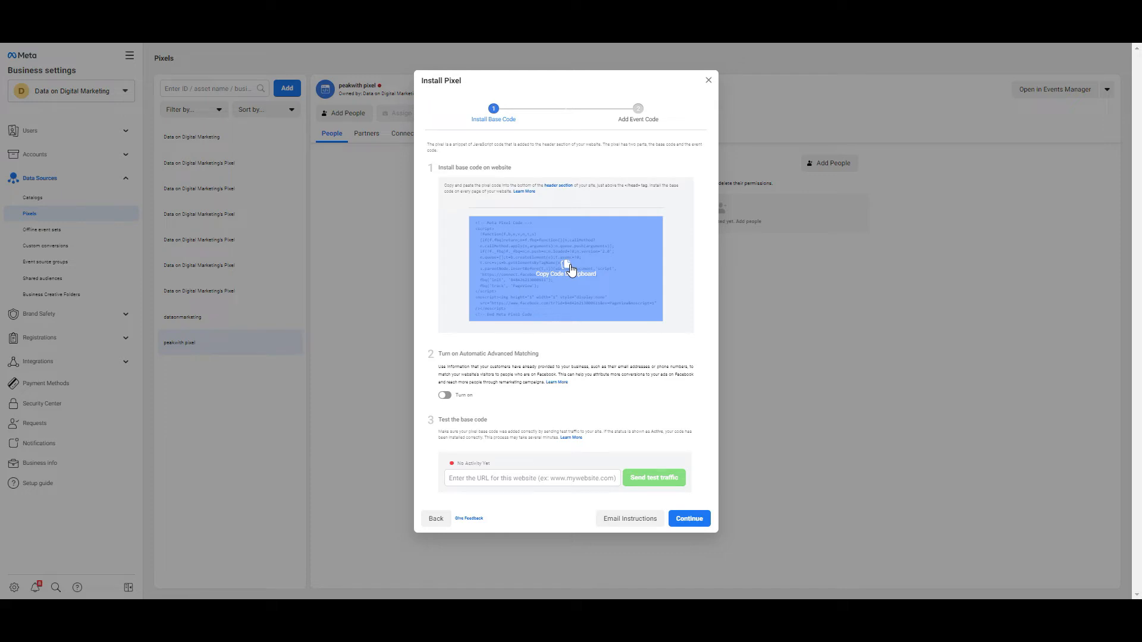
# Switch to the Peakwith website and change its language from Turkish to English
pyautogui.click(1080, 44)
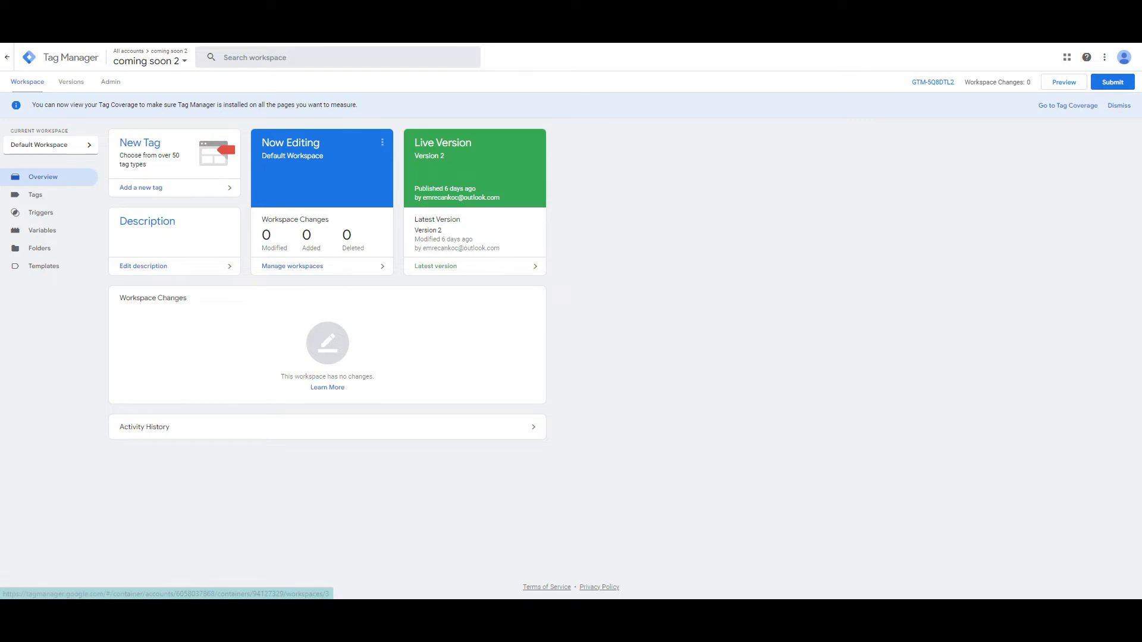
pyautogui.click(333, 24)
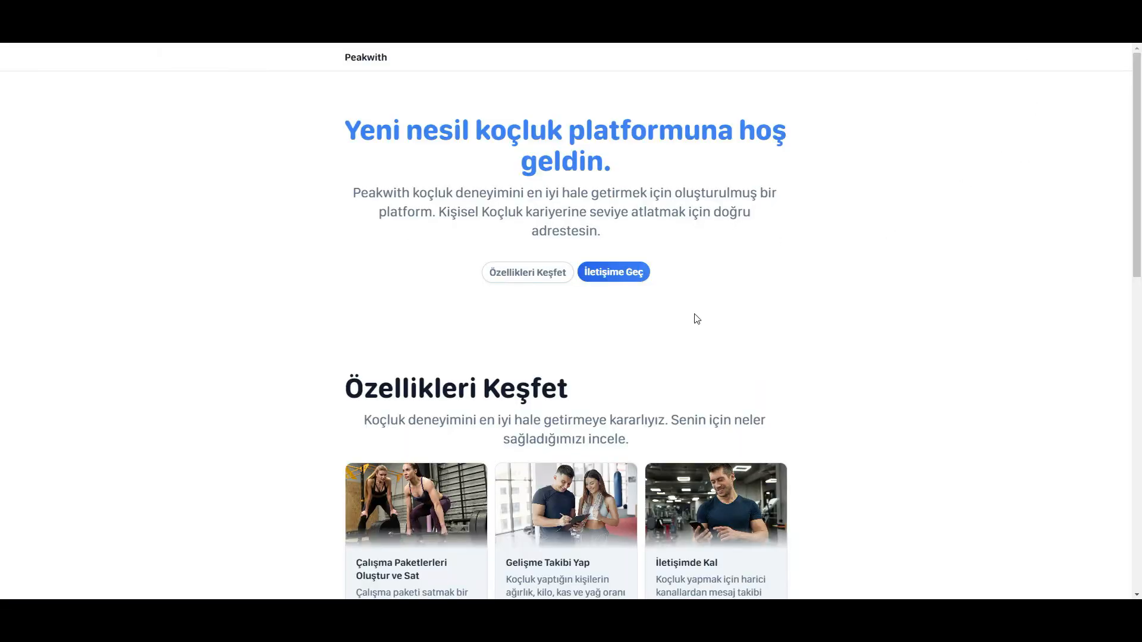
pyautogui.scroll(-10, 693, 319)
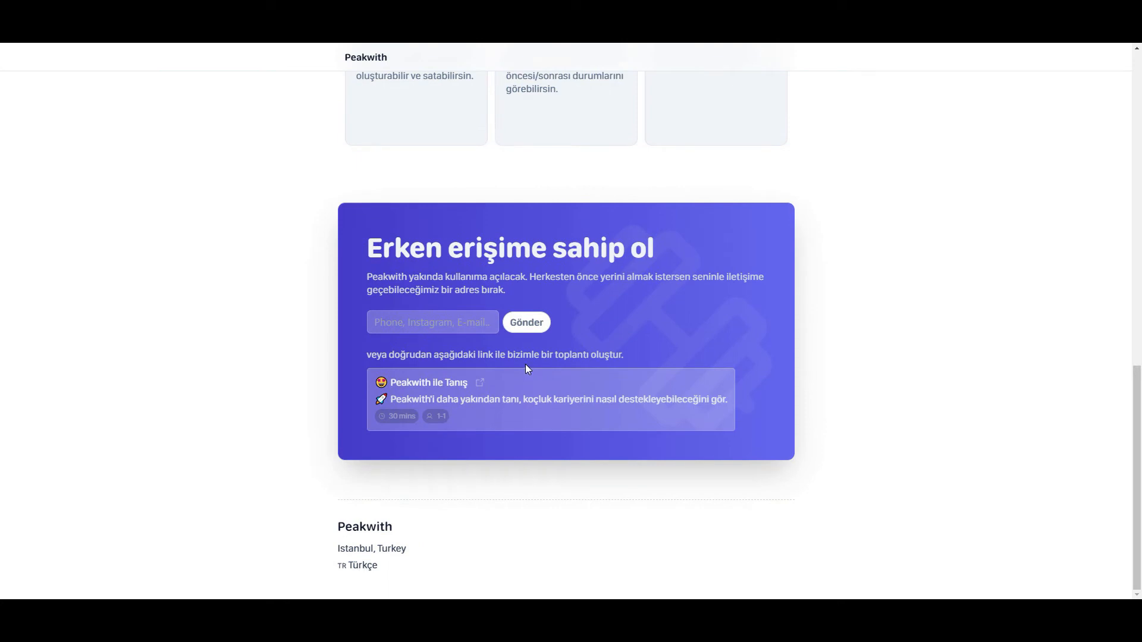
pyautogui.click(364, 565)
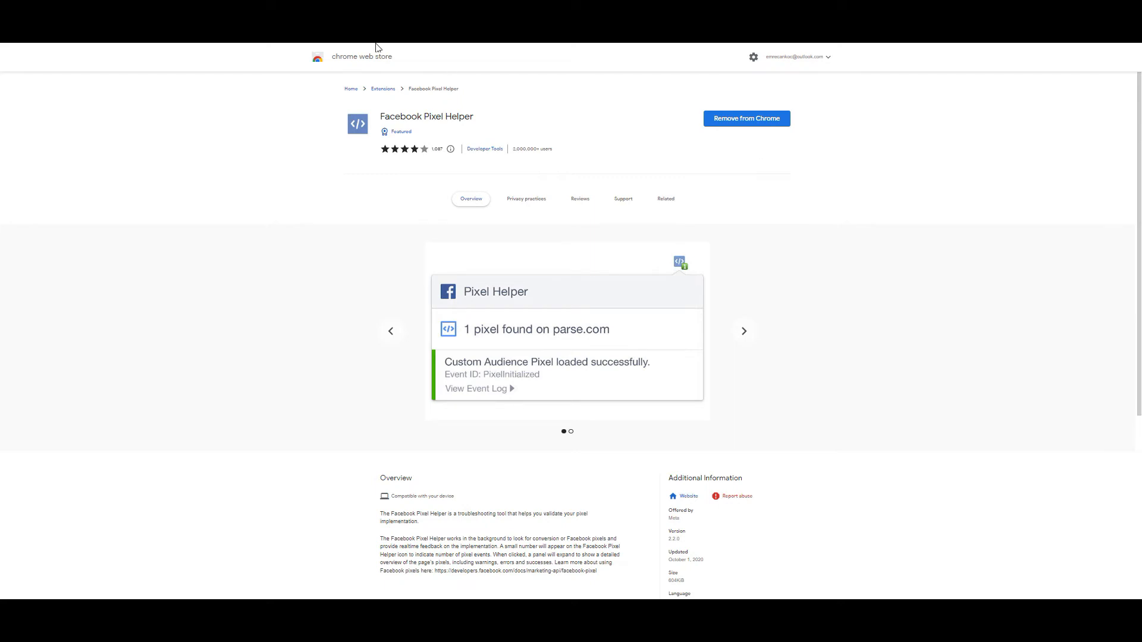
# Check the Peakwith website for installed pixels with the Facebook Pixel Helper extension
pyautogui.hotkey('ctrl', 't')
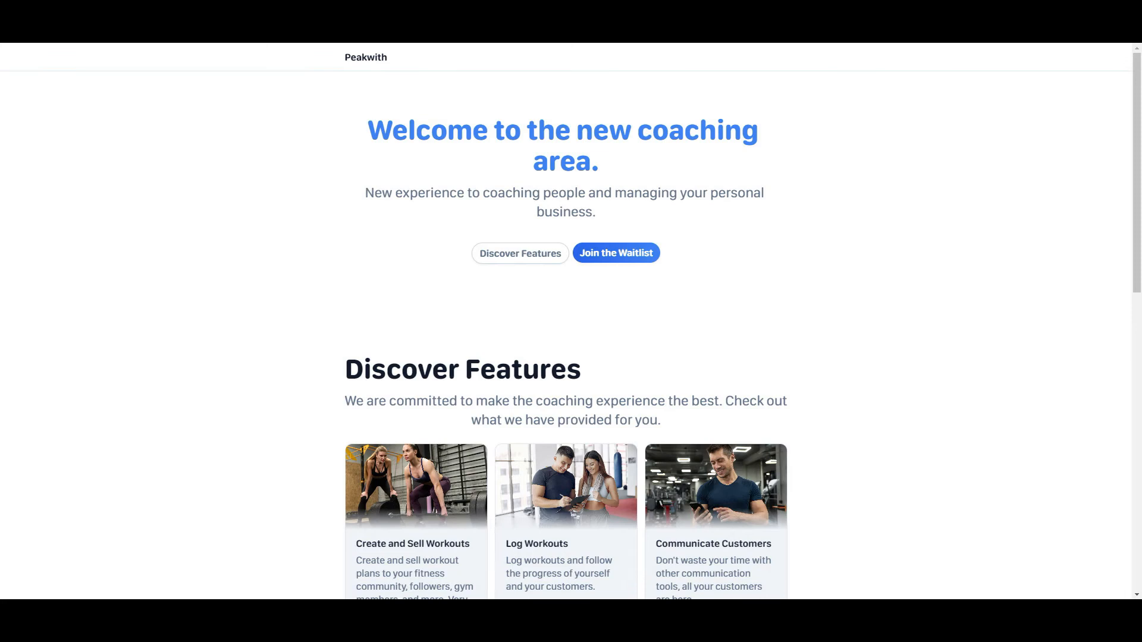
pyautogui.click(937, 17)
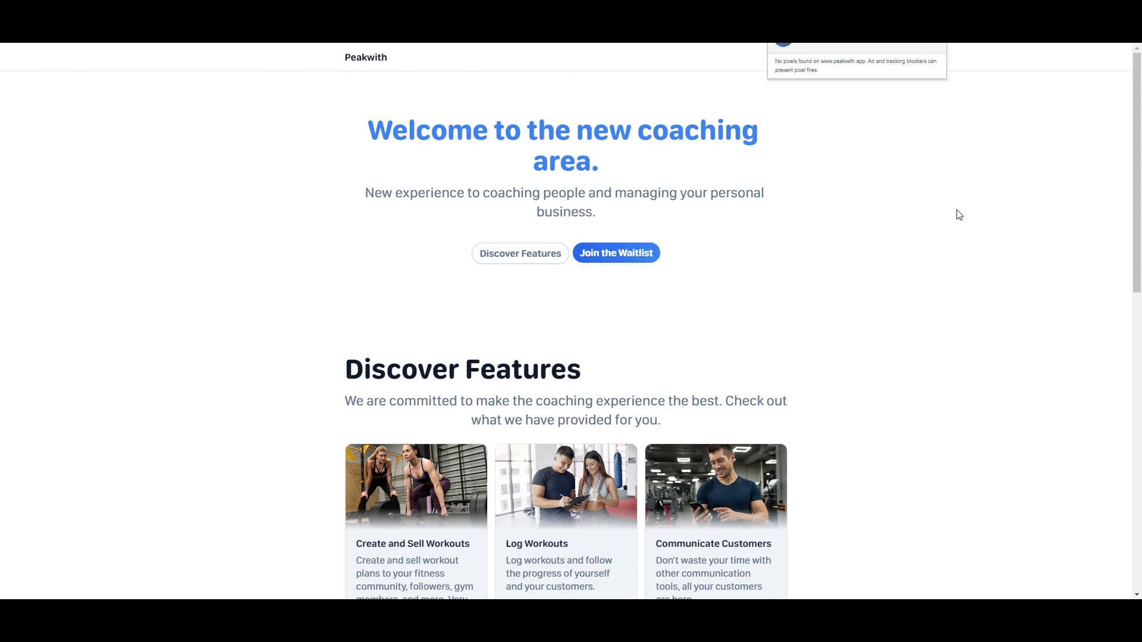
pyautogui.click(838, 225)
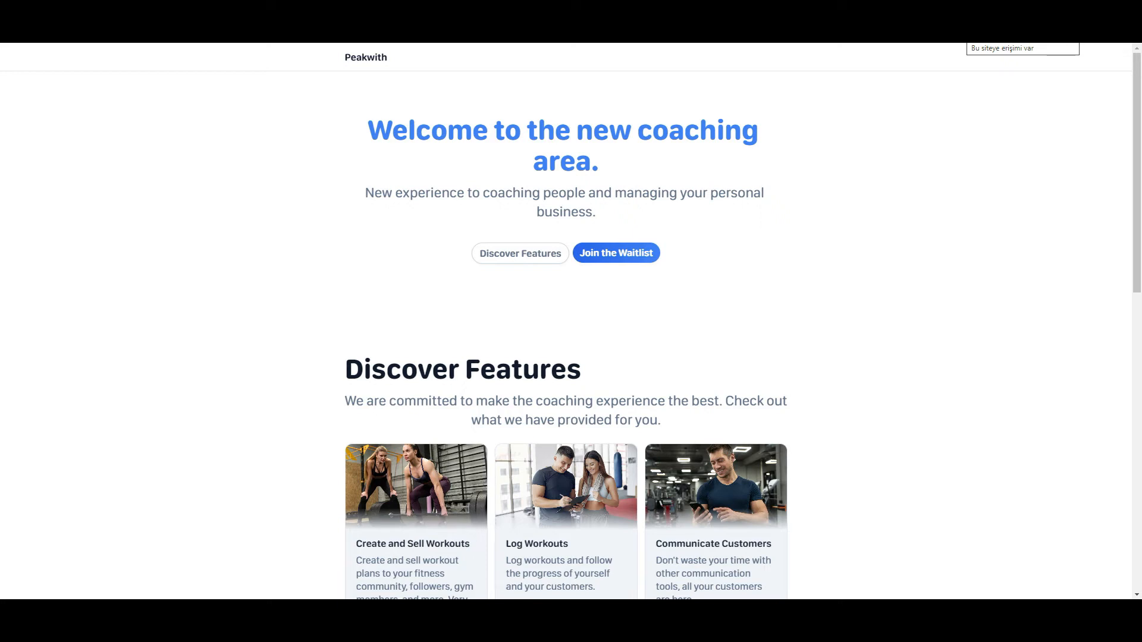
pyautogui.click(955, 33)
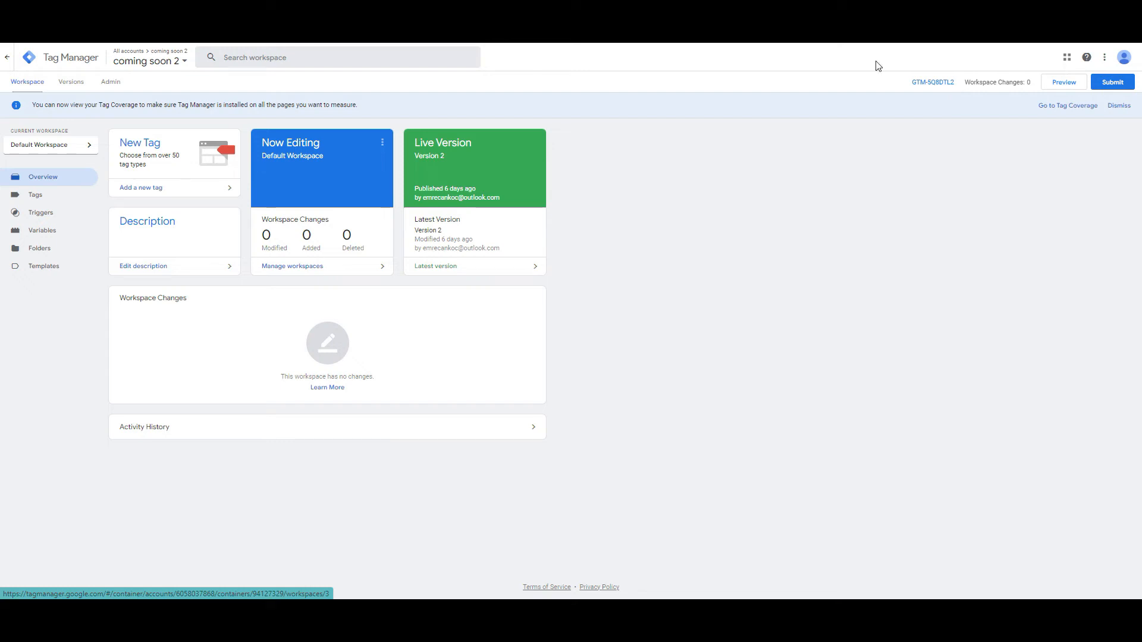
# Create a new tag in the Google Tag Manager workspace and name it "Facebook Pixel"
pyautogui.click(49, 196)
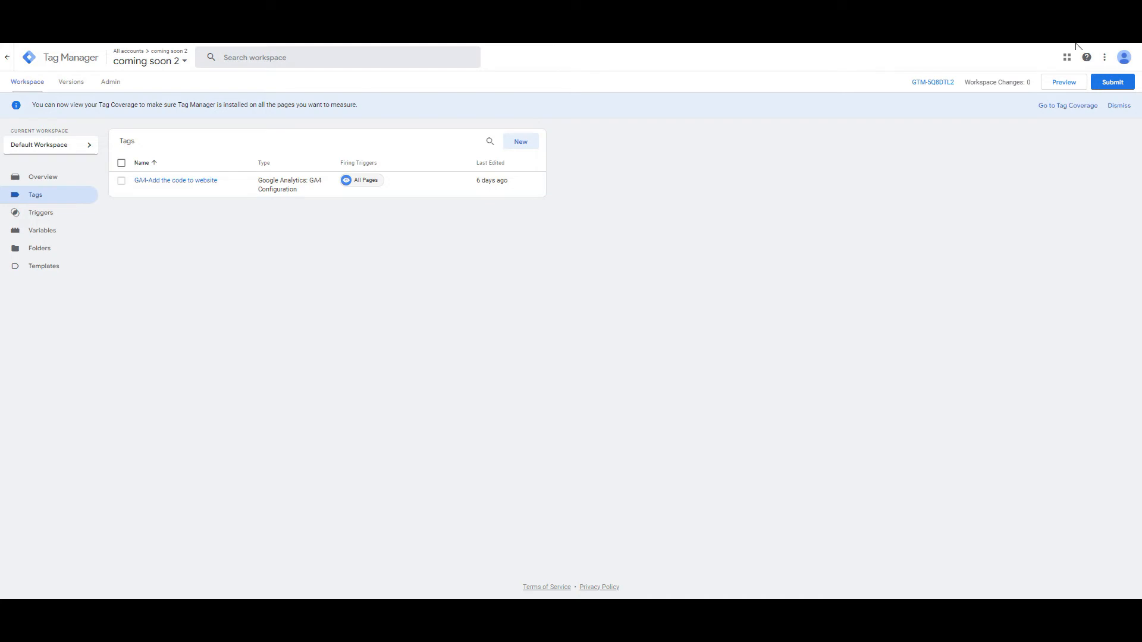
pyautogui.click(521, 142)
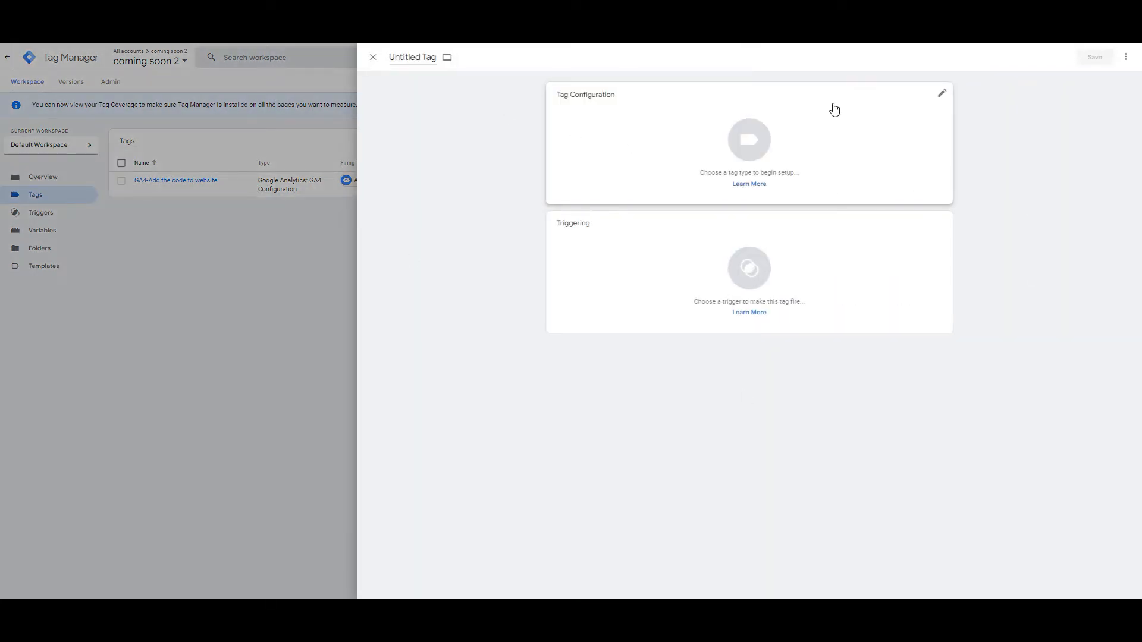
pyautogui.click(404, 57)
pyautogui.press('BackSpace')
pyautogui.write('Facebook Pixel')
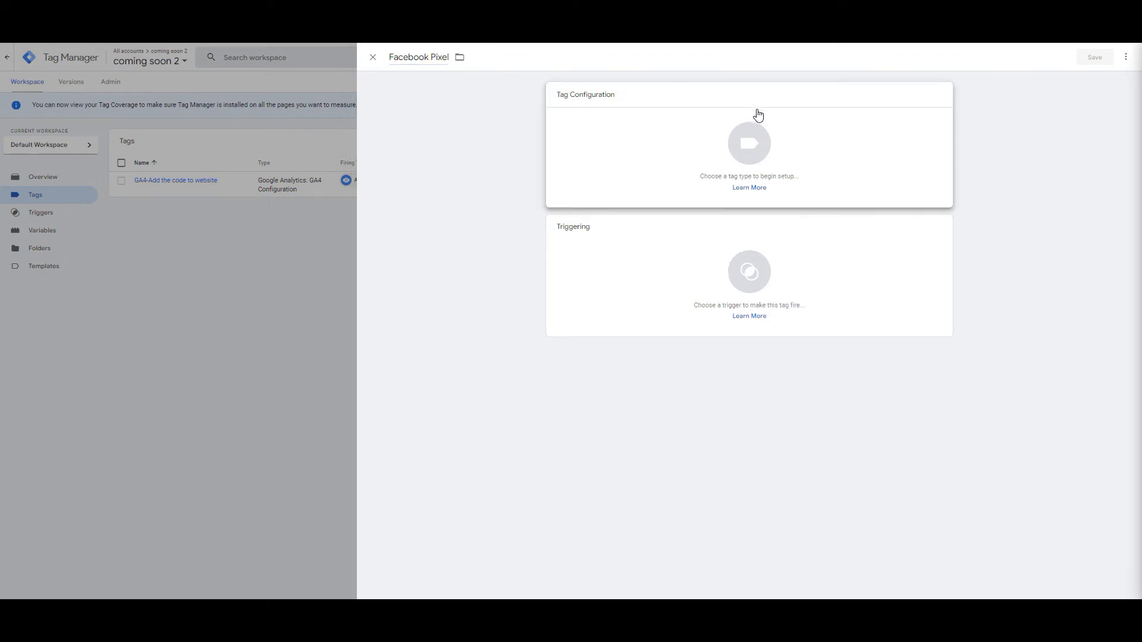
# Look through the built-in tag types for the Facebook Pixel tag and open the Community Template Gallery
pyautogui.click(735, 172)
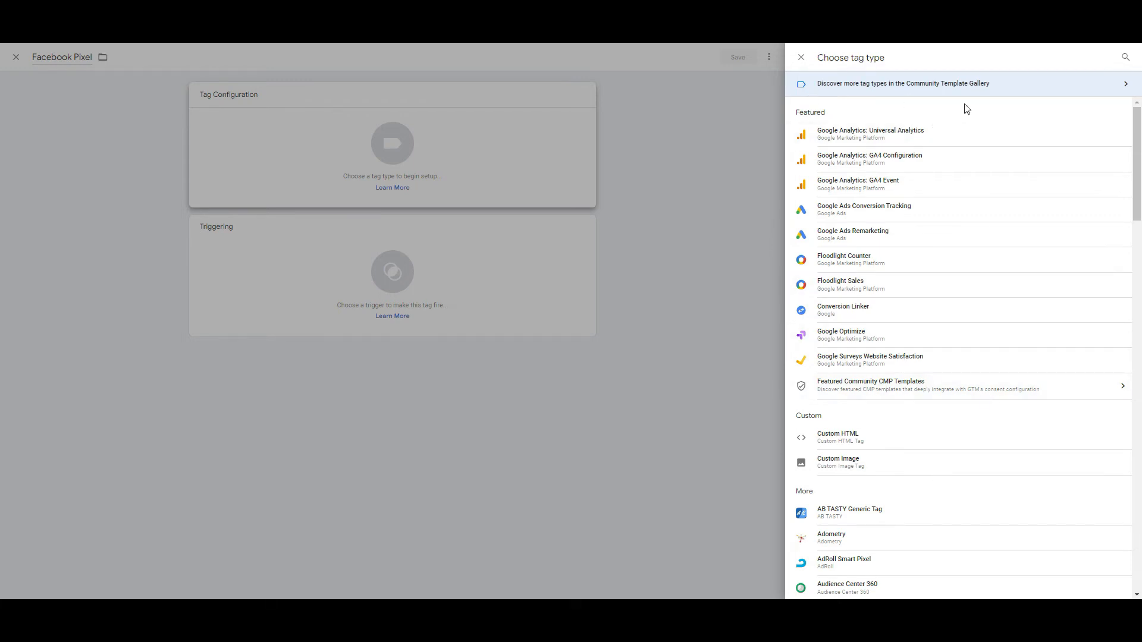
pyautogui.scroll(-7, 955, 197)
pyautogui.scroll(-5, 958, 211)
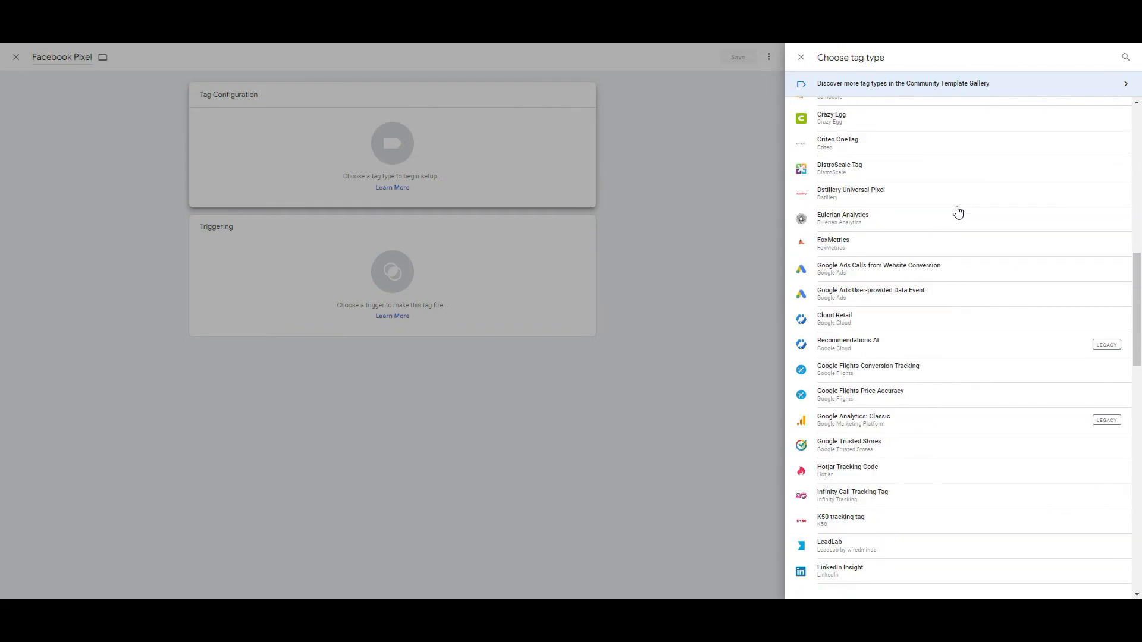
pyautogui.scroll(12, 957, 212)
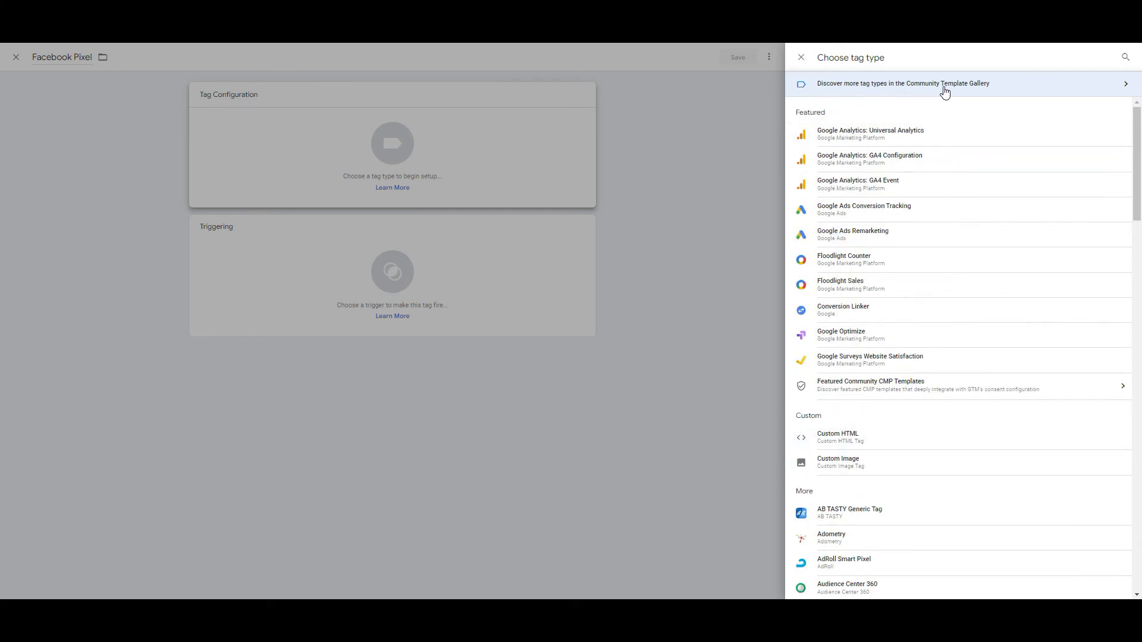
pyautogui.click(971, 89)
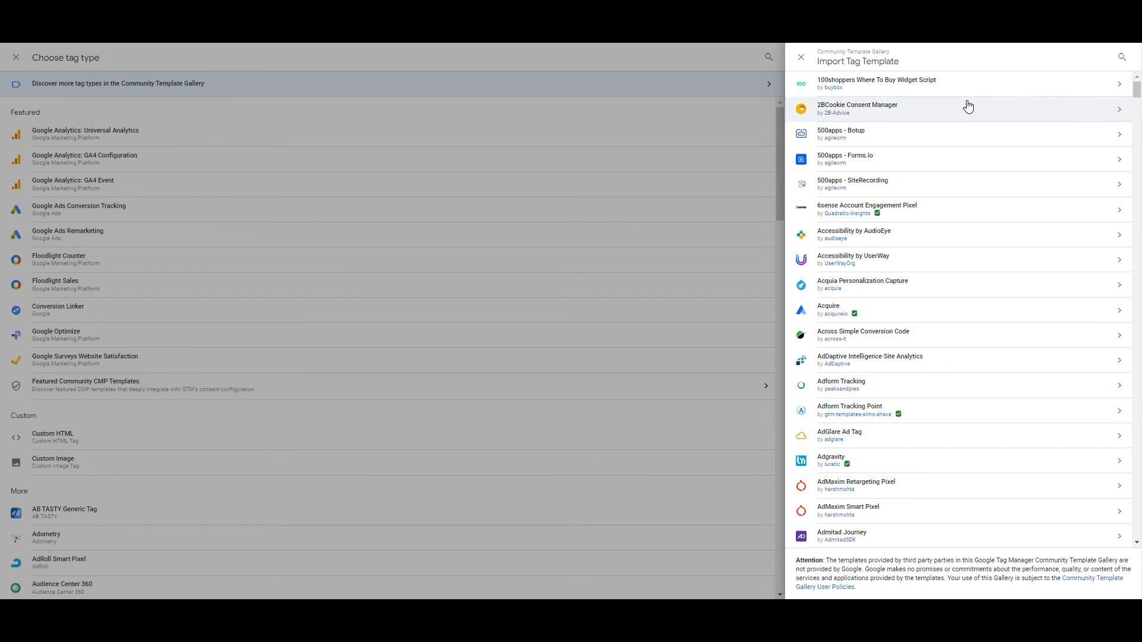
# Find the Facebook Pixel template by facebookarchive and add it to the workspace, accepting its permissions
pyautogui.scroll(-7, 969, 187)
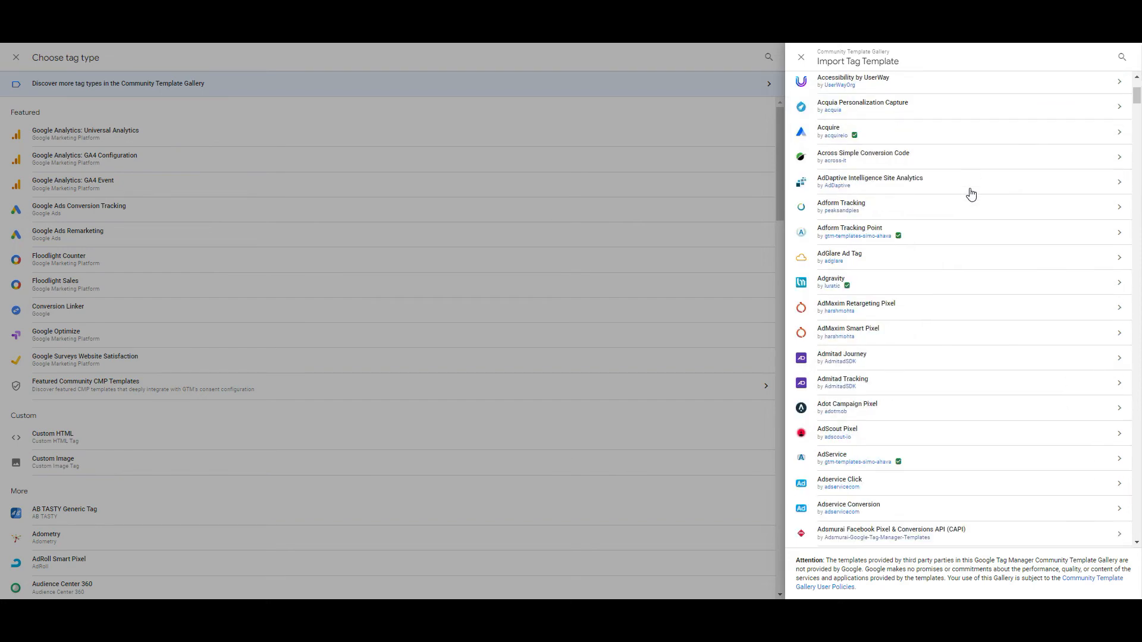
pyautogui.scroll(-12, 970, 194)
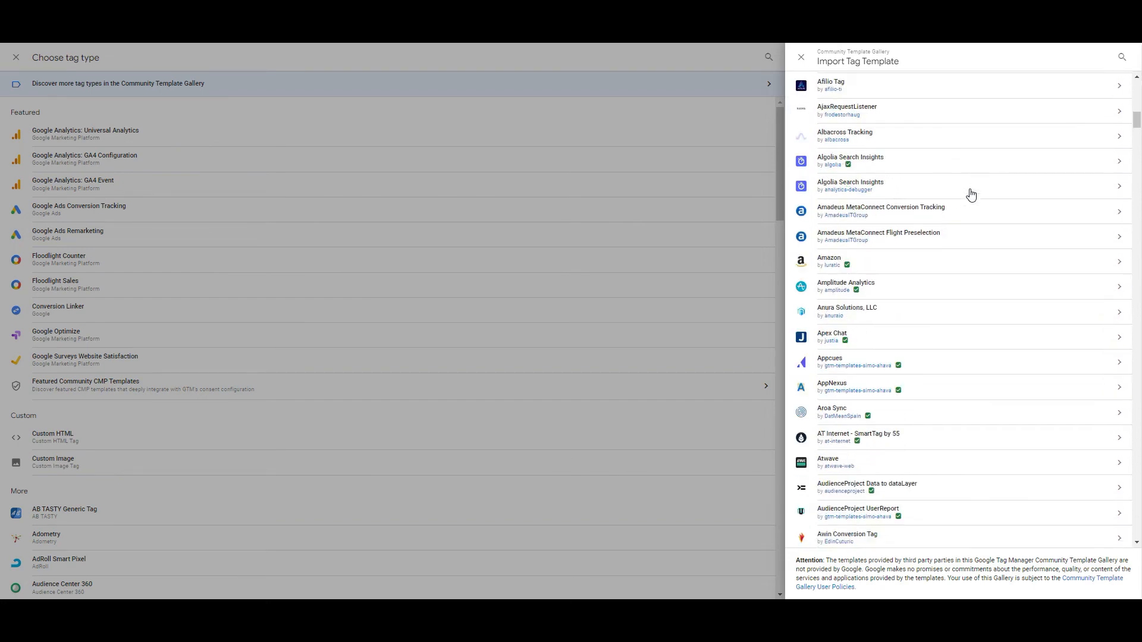
pyautogui.scroll(-15, 970, 194)
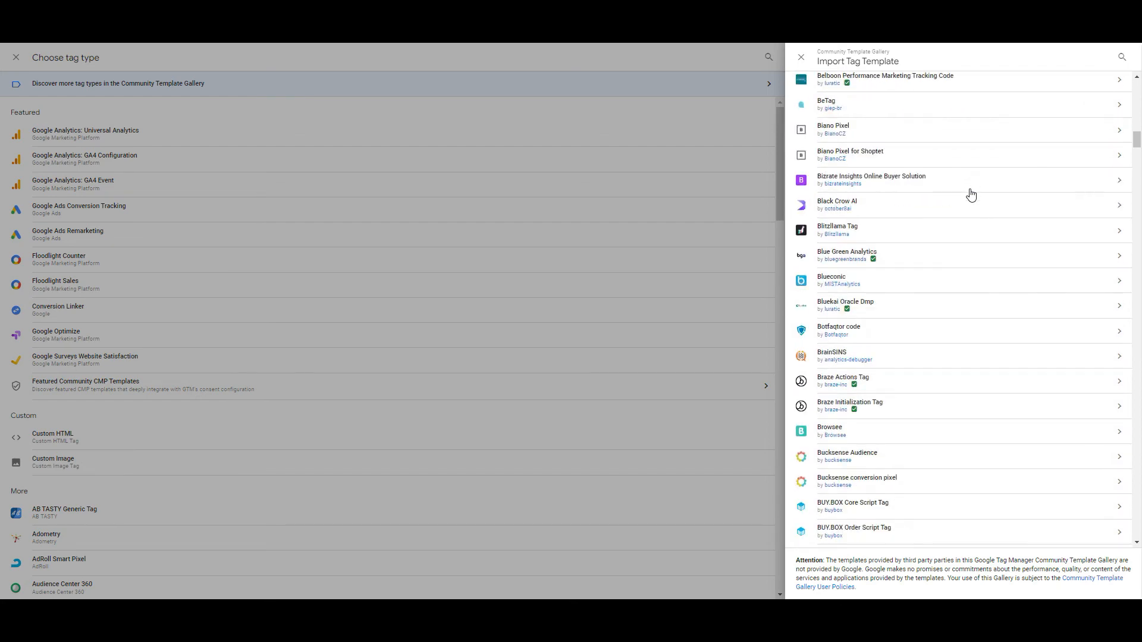
pyautogui.scroll(-15, 970, 194)
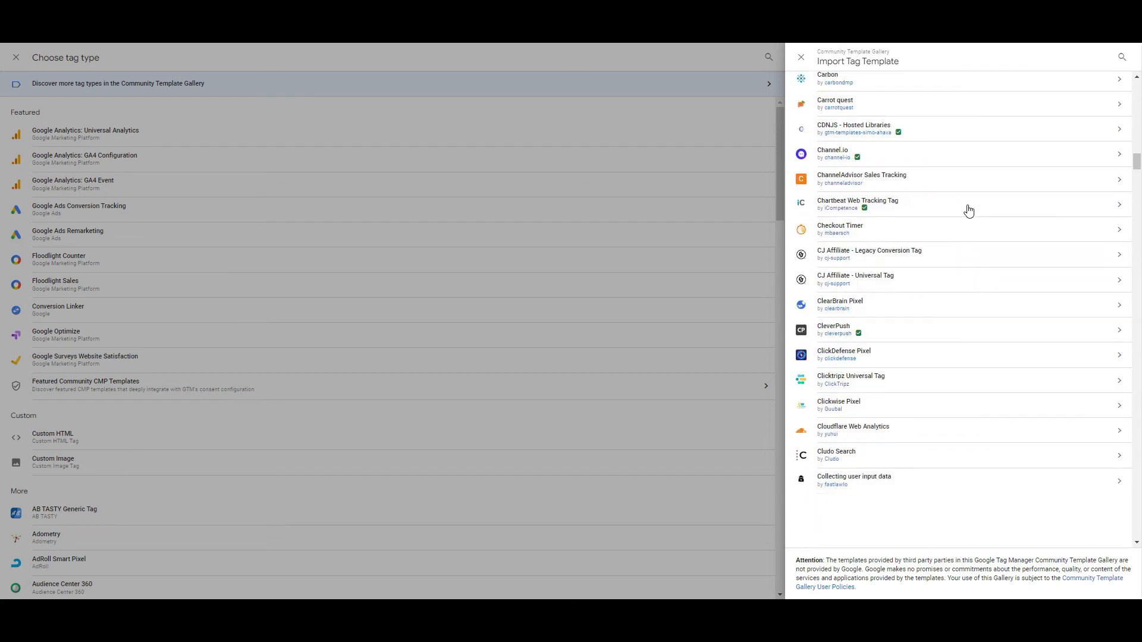
pyautogui.scroll(-15, 968, 211)
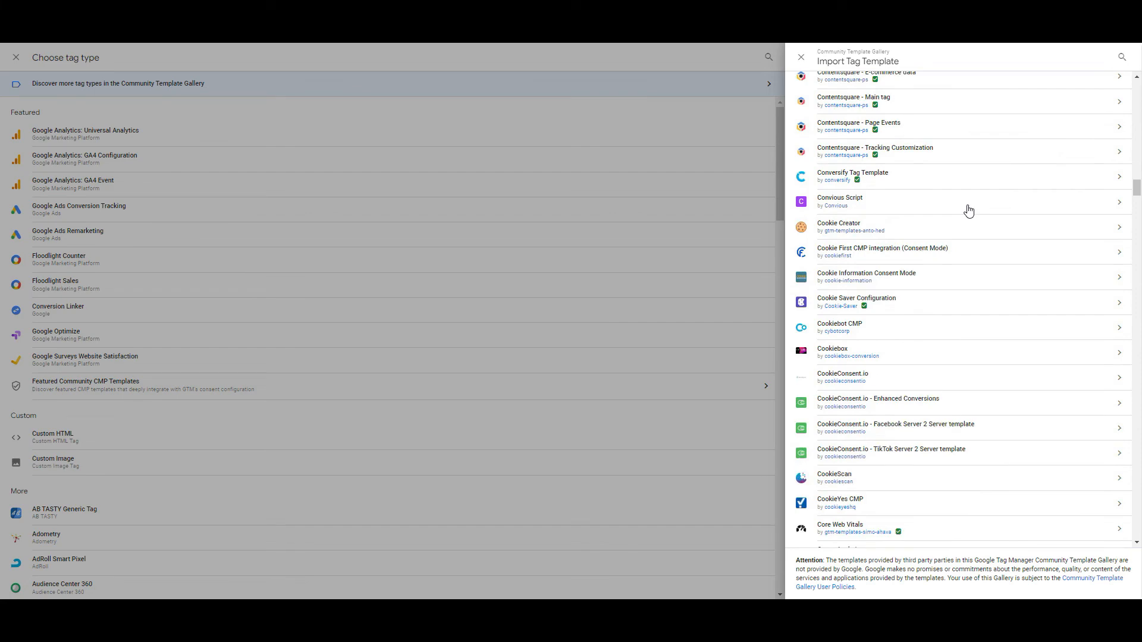
pyautogui.scroll(-15, 968, 212)
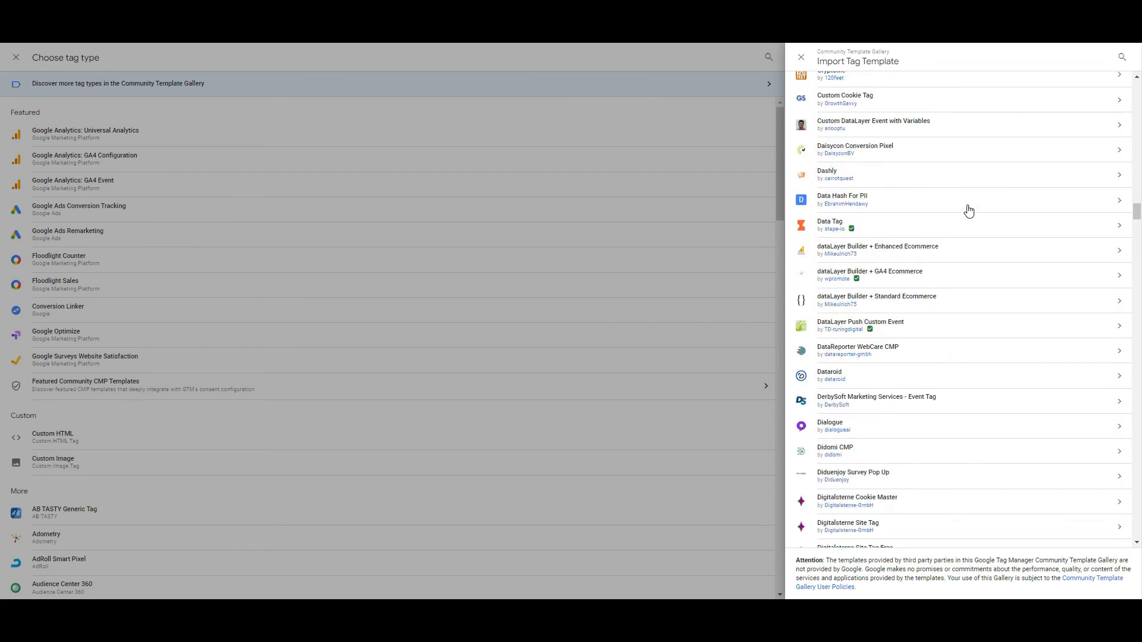
pyautogui.scroll(-3, 968, 211)
pyautogui.scroll(-7, 968, 211)
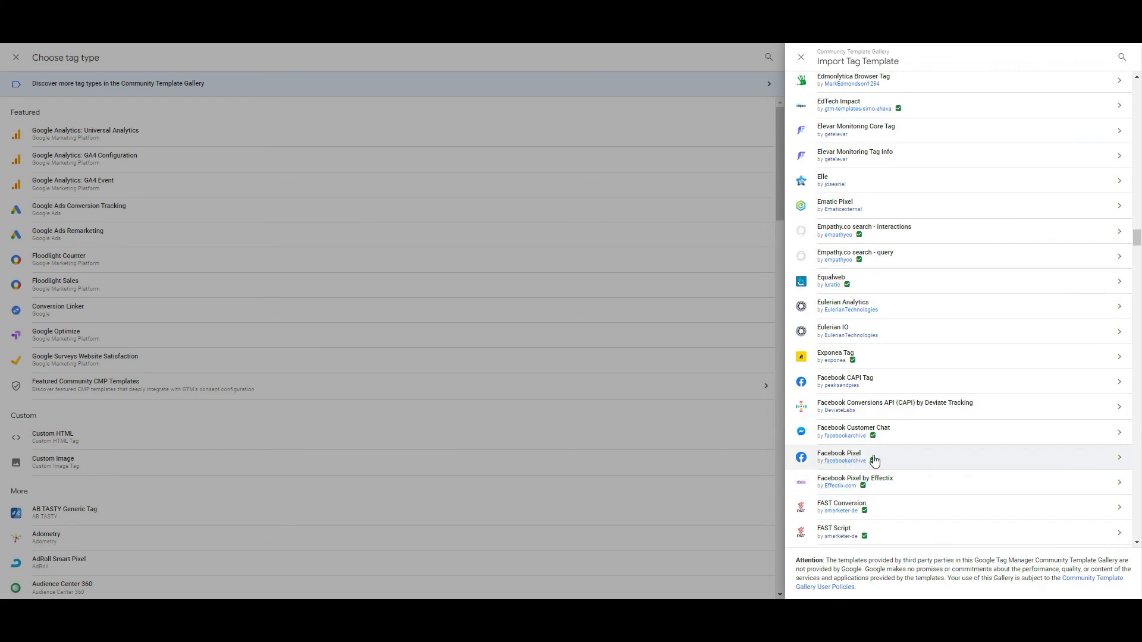
pyautogui.click(908, 461)
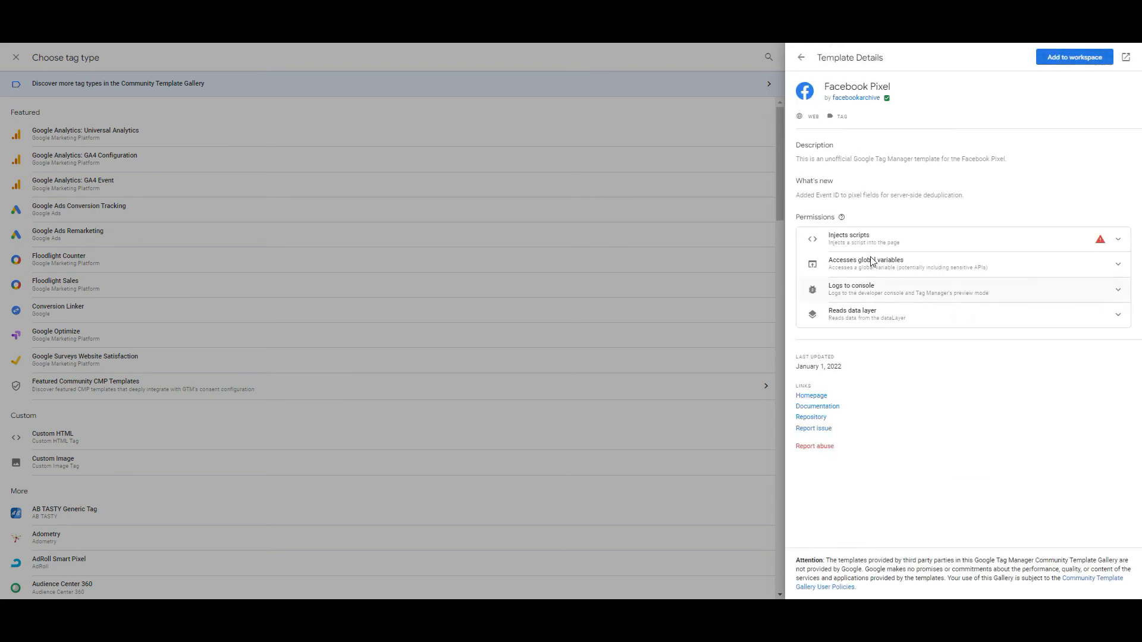
pyautogui.click(1070, 67)
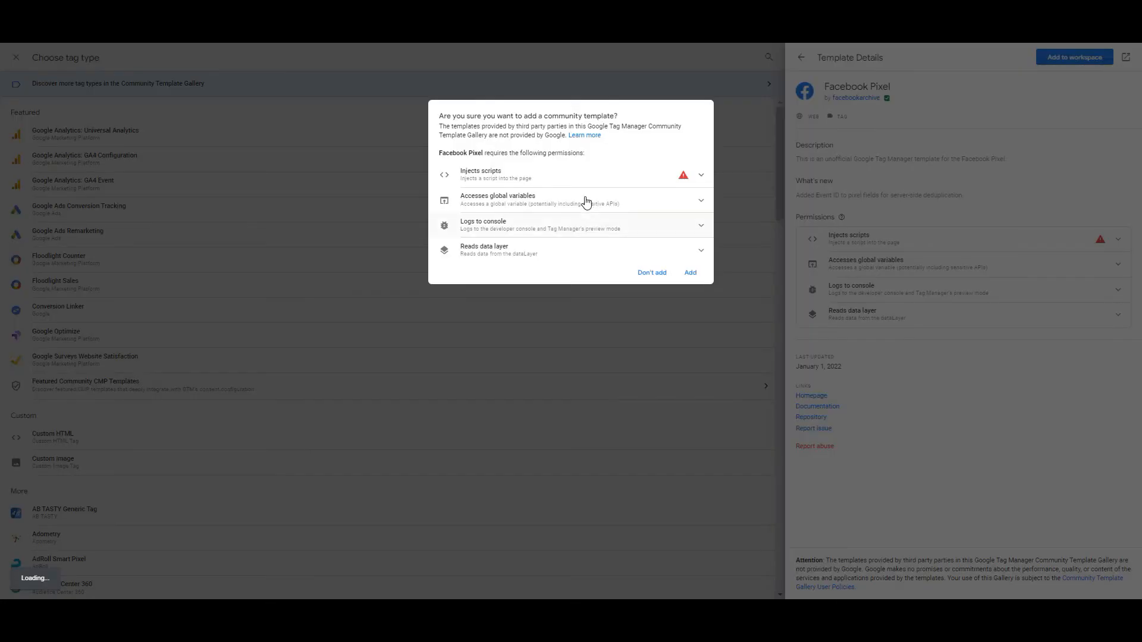
pyautogui.click(688, 275)
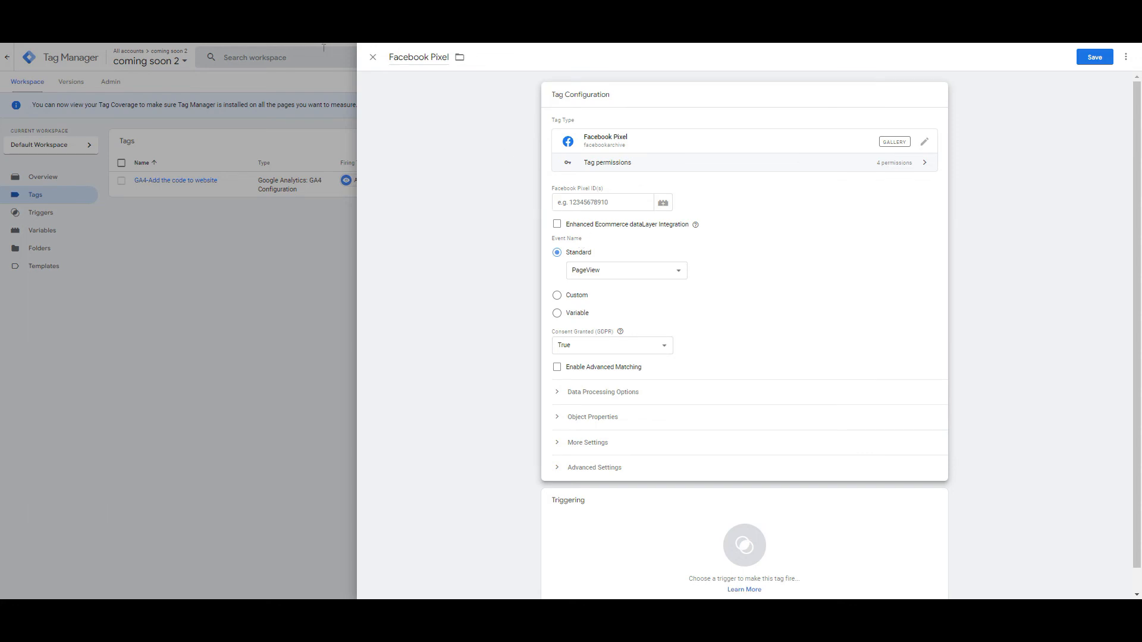
# Copy the Meta pixel base code, extract its pixel ID using Google Translate as a scratchpad, and paste it as the tag's Facebook Pixel ID
pyautogui.click(1081, 44)
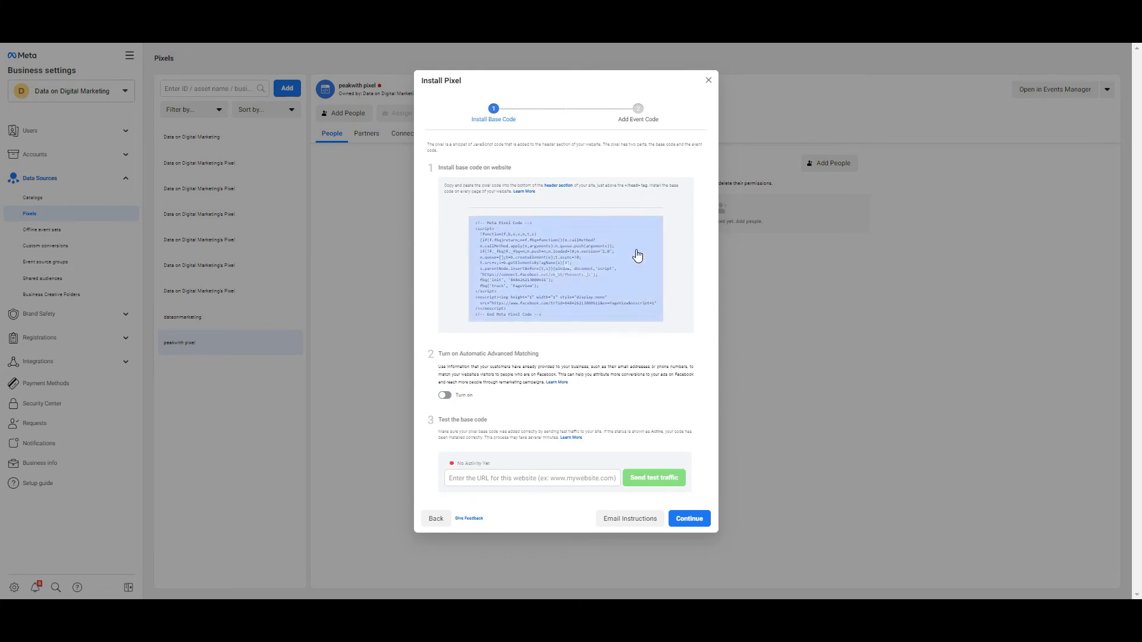
pyautogui.moveTo(587, 254)
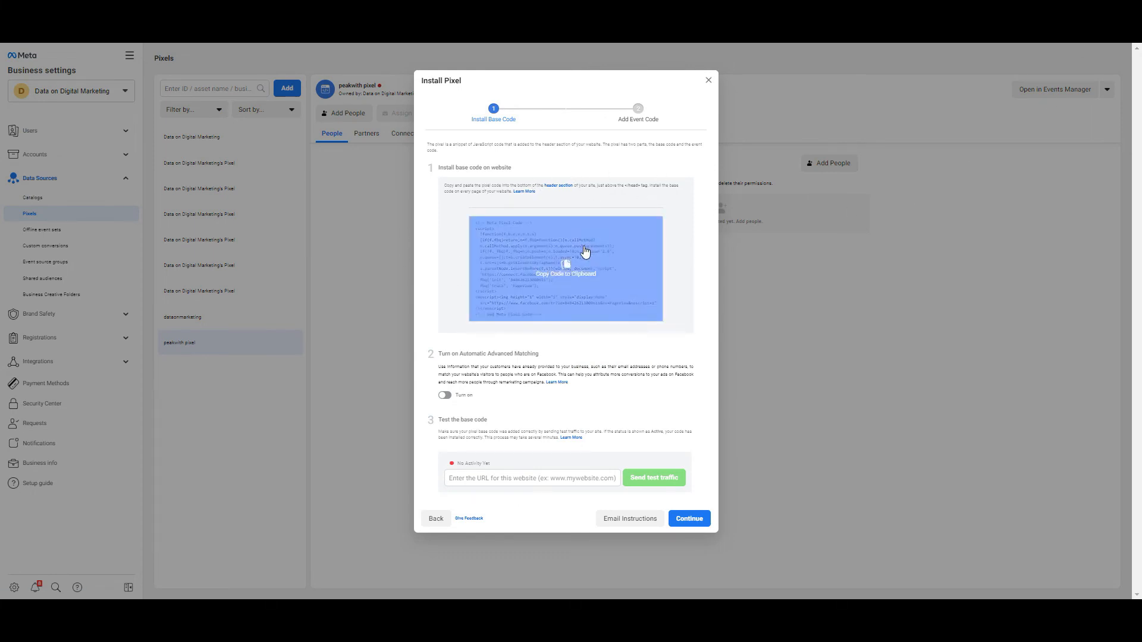
pyautogui.click(570, 282)
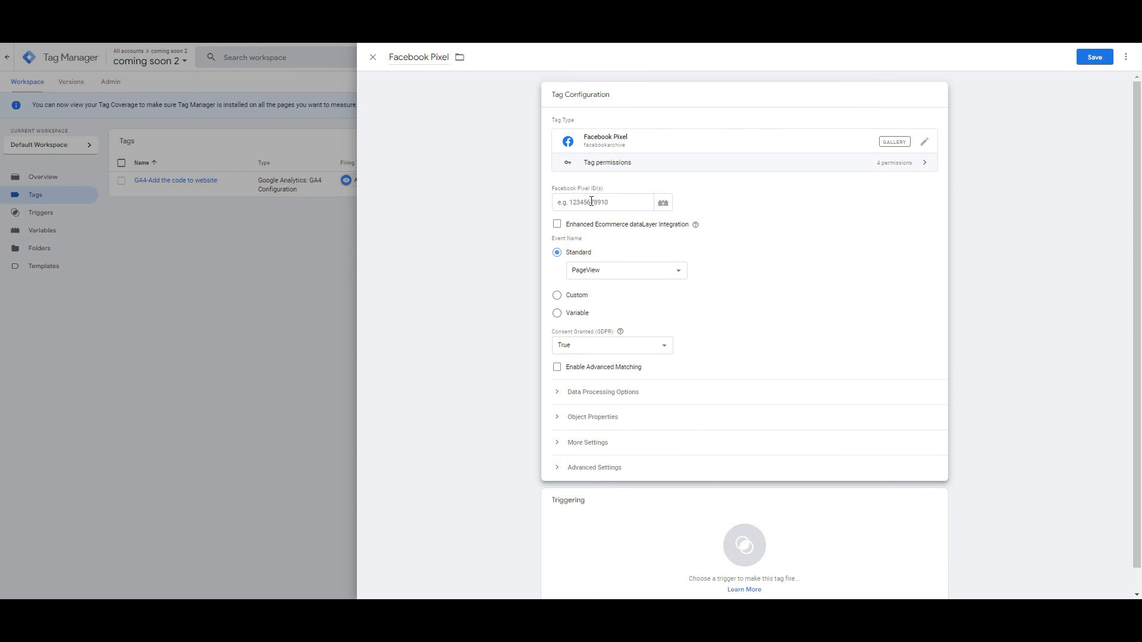
pyautogui.click(595, 202)
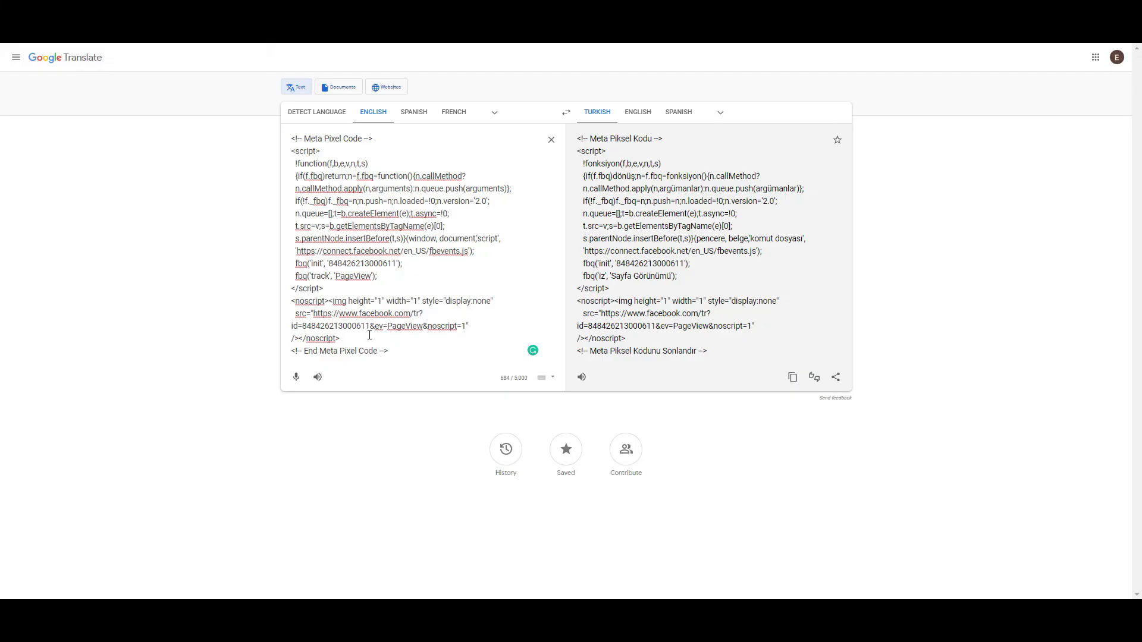
pyautogui.moveTo(370, 329); pyautogui.dragTo(304, 330)
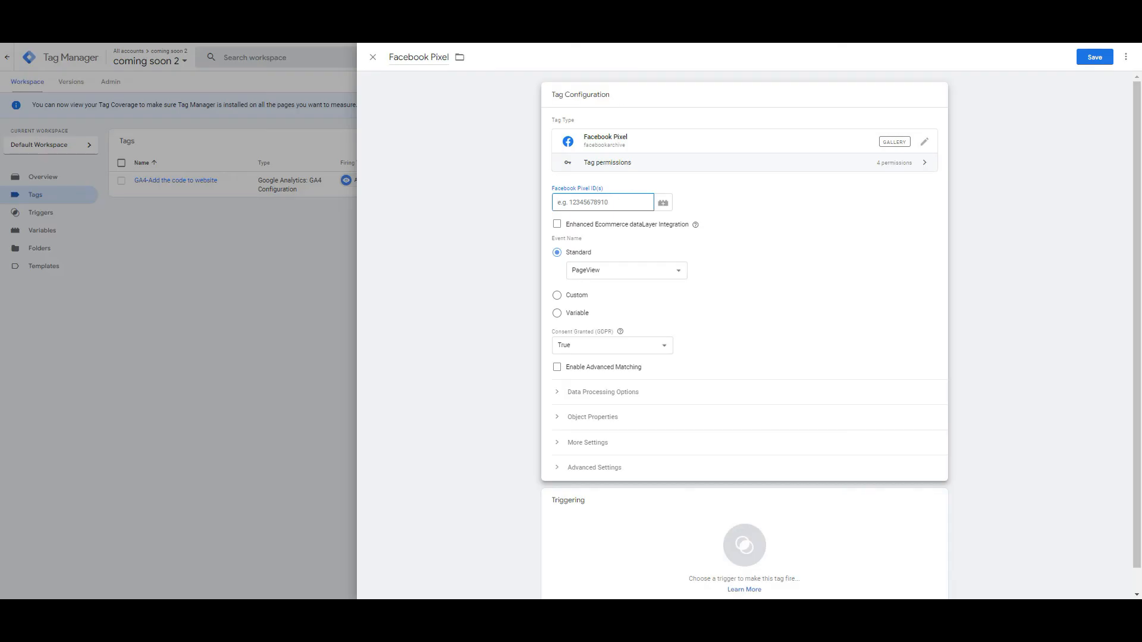
pyautogui.hotkey('ctrl', 'v')
# Set the Facebook Pixel tag to fire on the All Pages trigger and save the tag
pyautogui.click(737, 531)
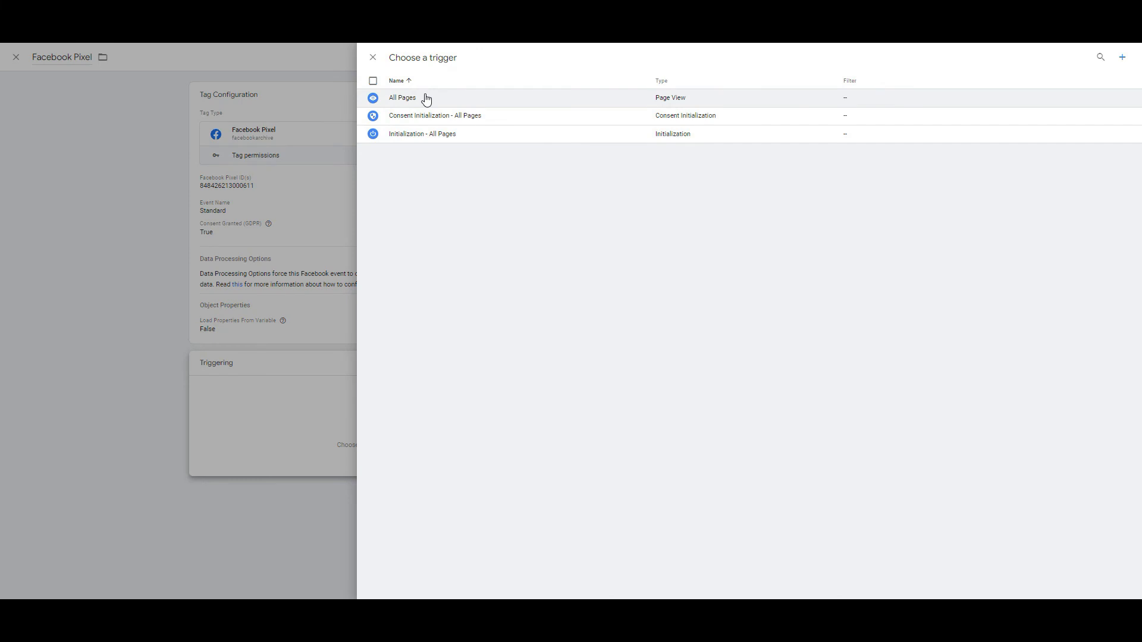
pyautogui.click(425, 97)
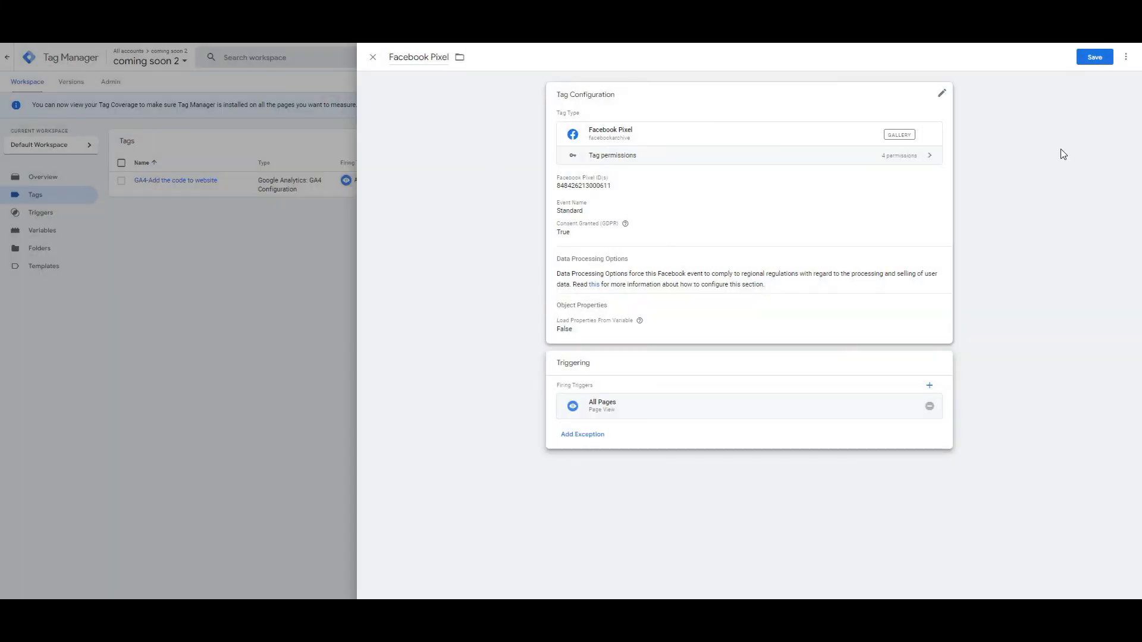
pyautogui.click(1102, 61)
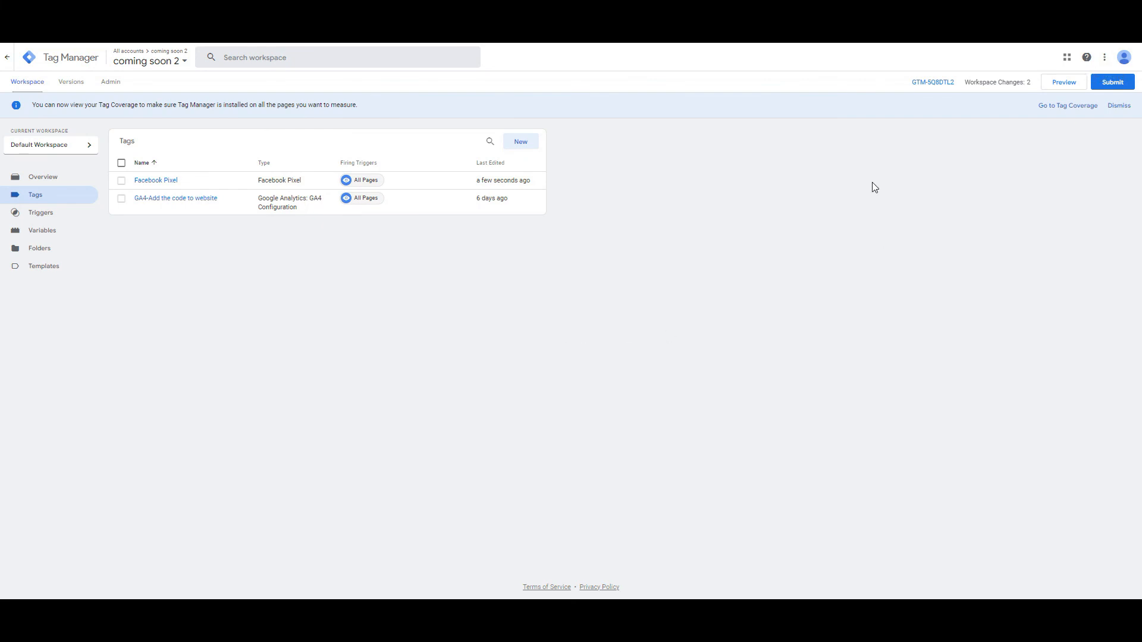
# Submit the workspace changes and publish them as a version named "Facebook Pixel code", closing the version summary
pyautogui.click(1095, 86)
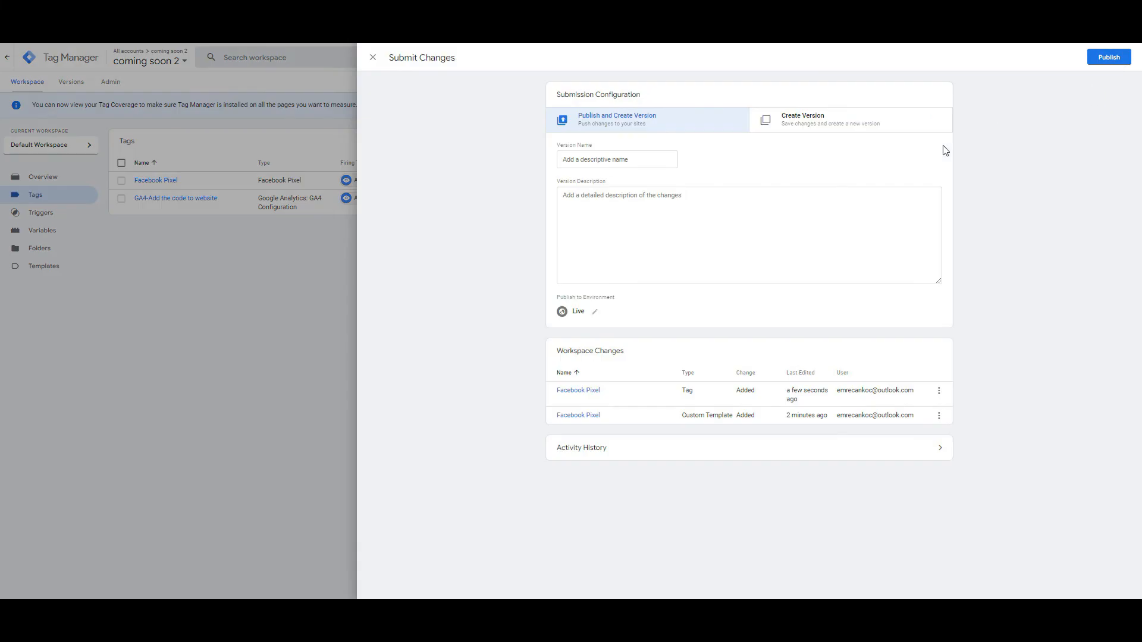
pyautogui.click(614, 161)
pyautogui.write('Facebook Pixel code')
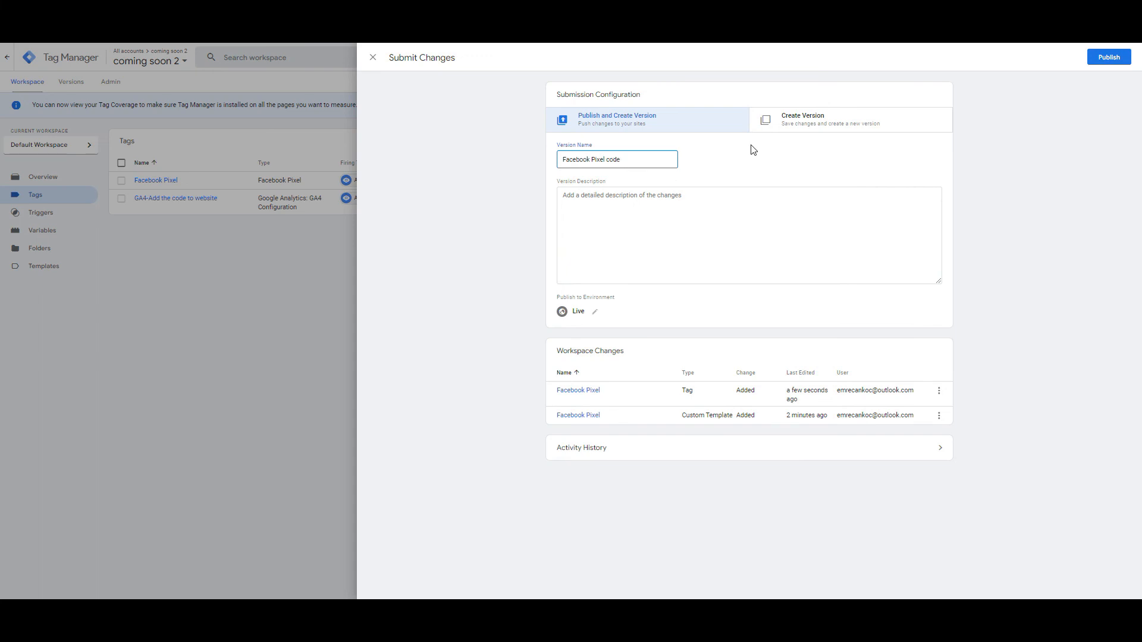
pyautogui.click(1109, 59)
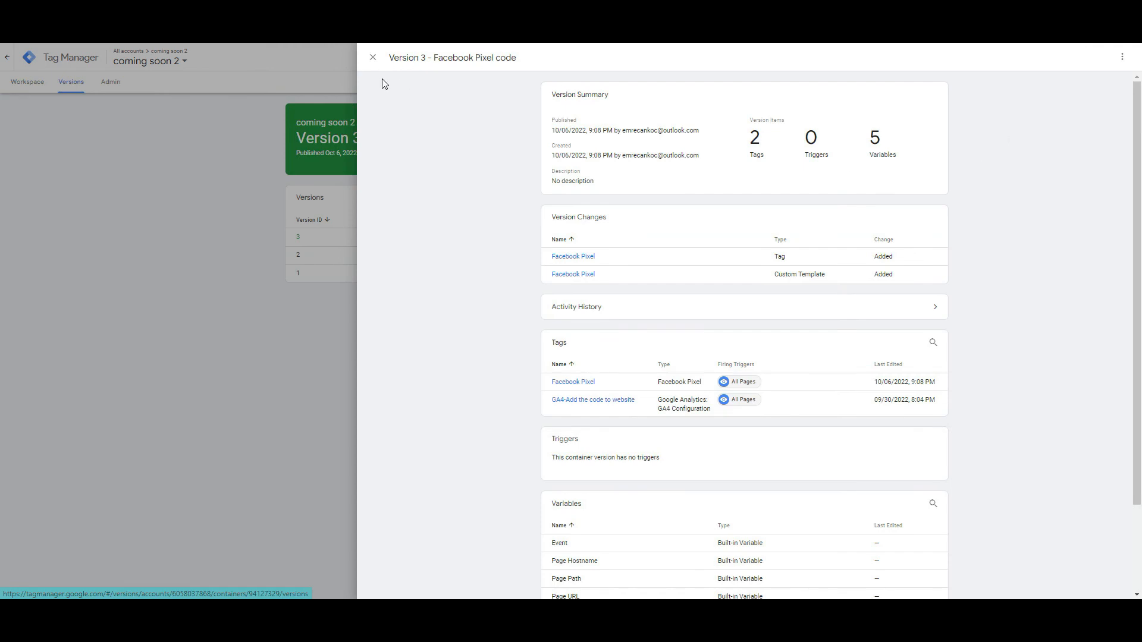
pyautogui.click(373, 58)
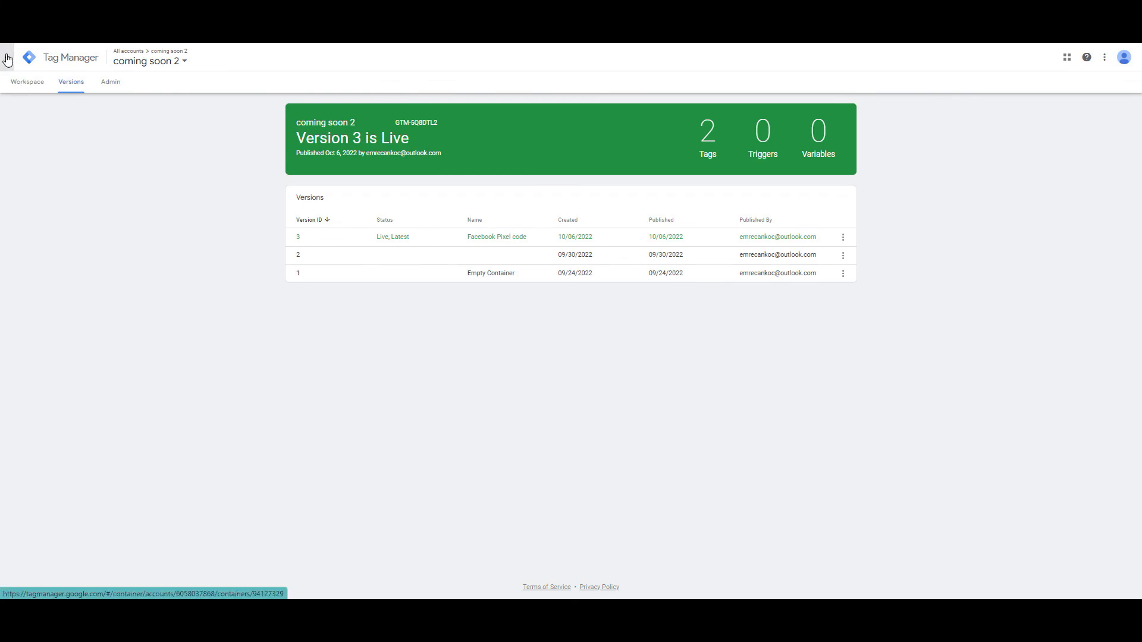
pyautogui.click(24, 80)
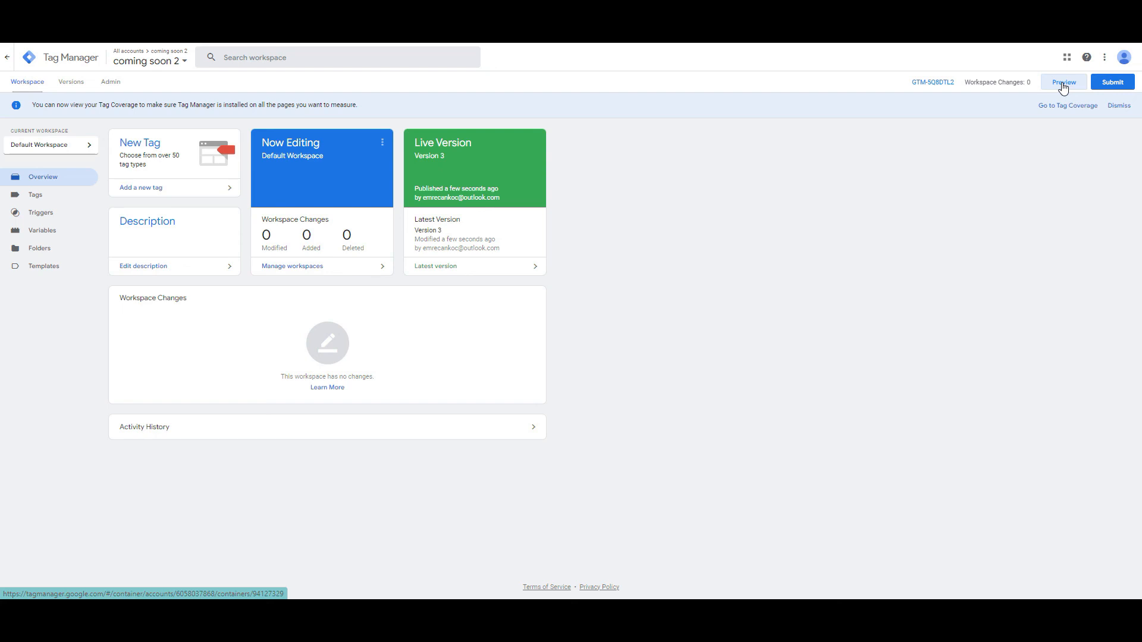
pyautogui.click(1063, 83)
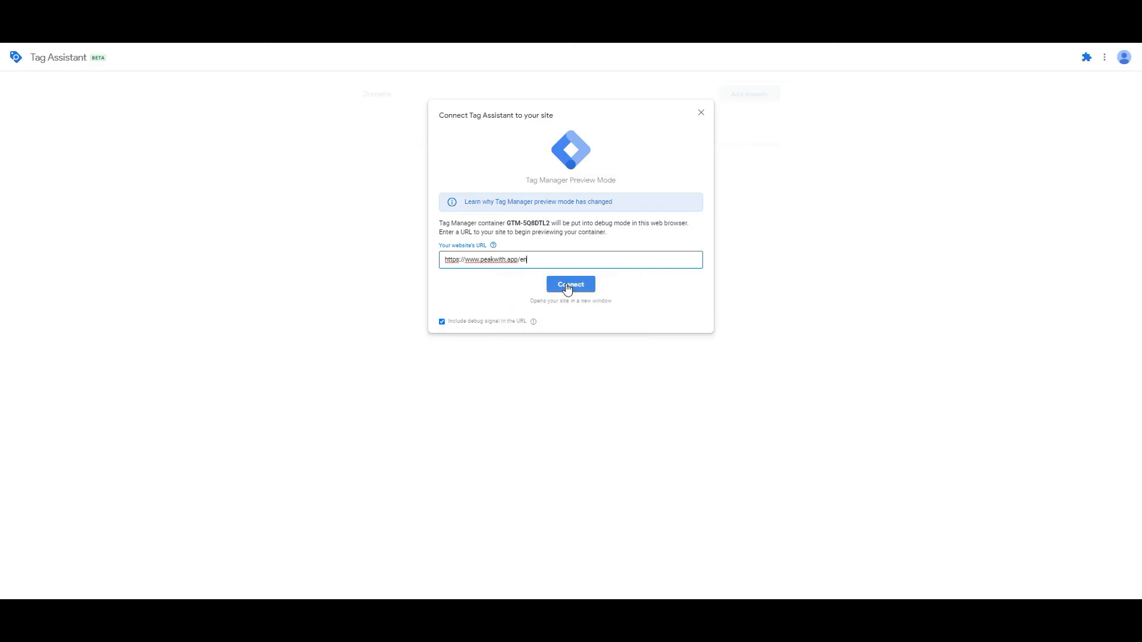
pyautogui.click(566, 287)
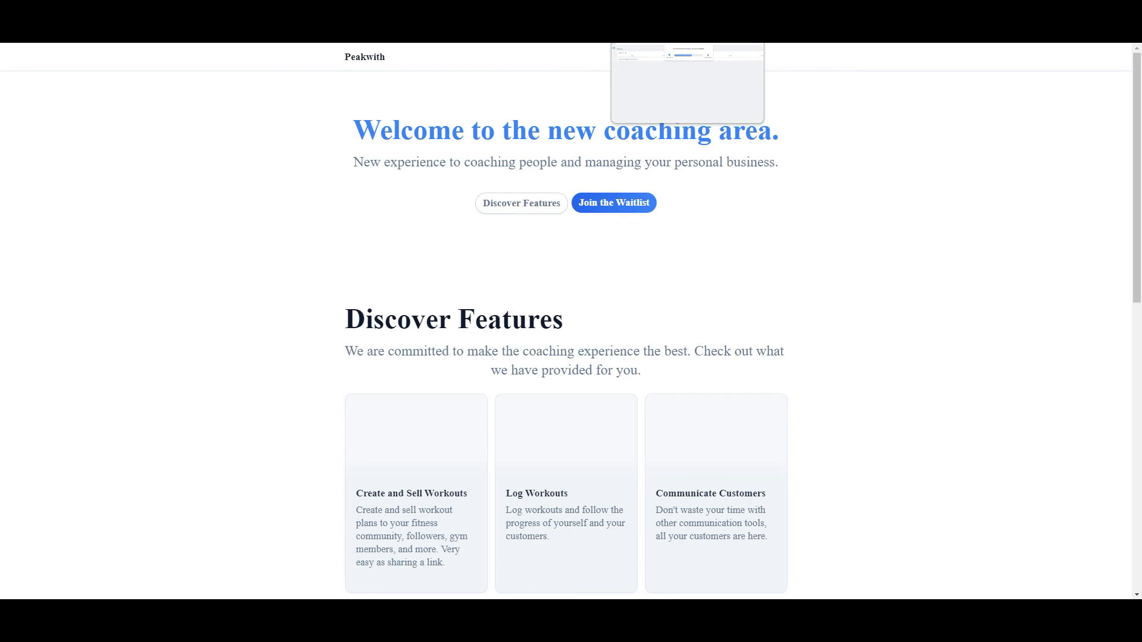
pyautogui.click(651, 18)
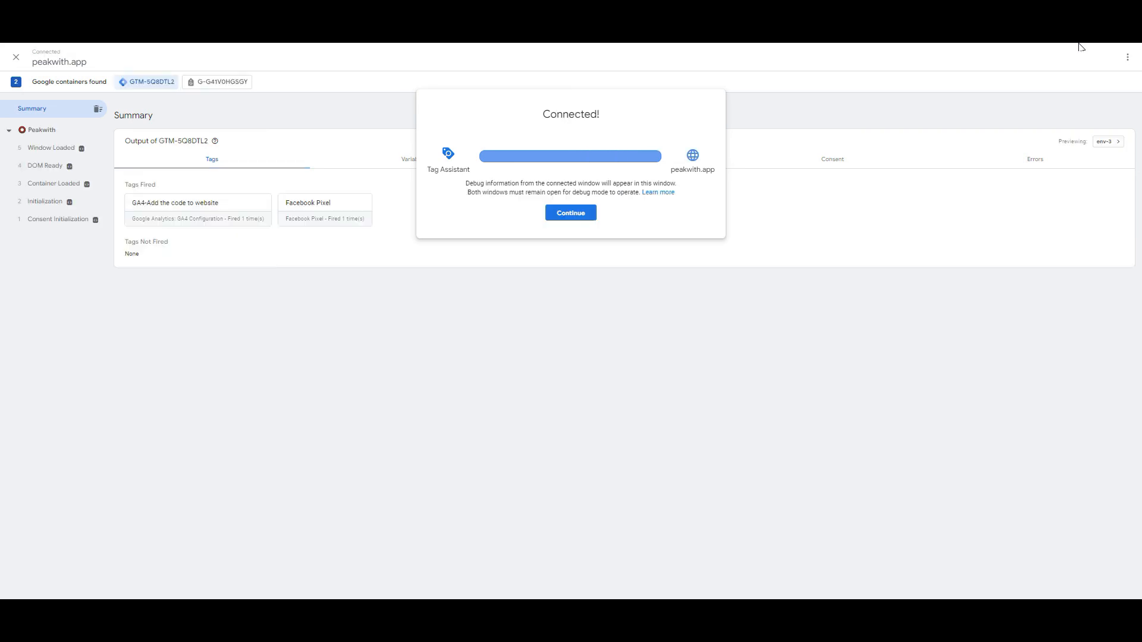
pyautogui.click(588, 221)
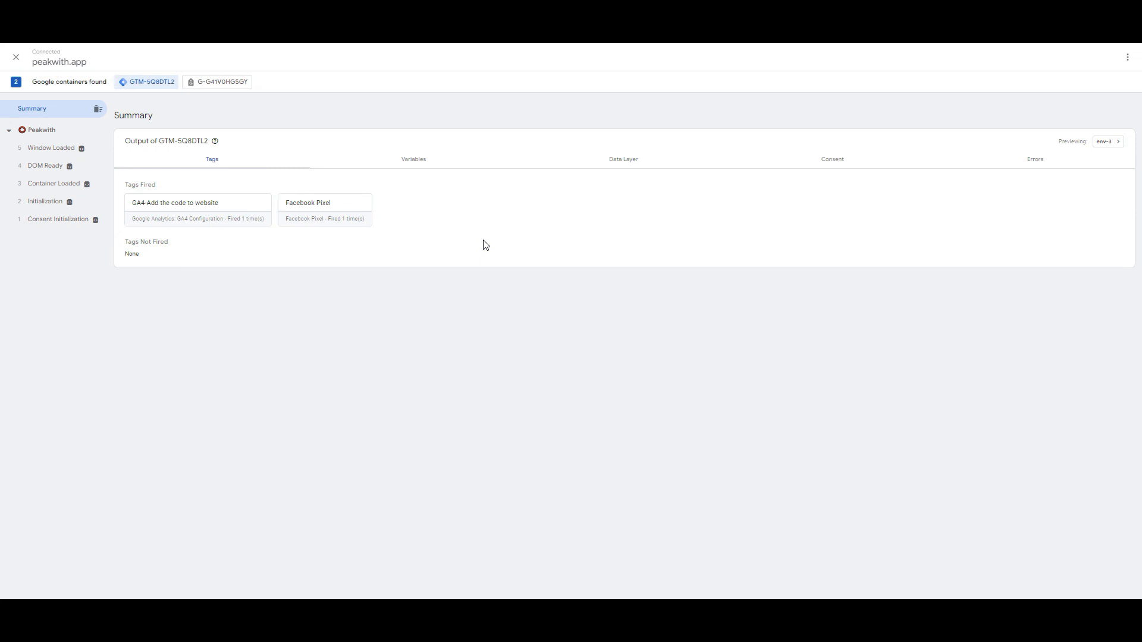
pyautogui.hotkey('ctrl', 'Tab')
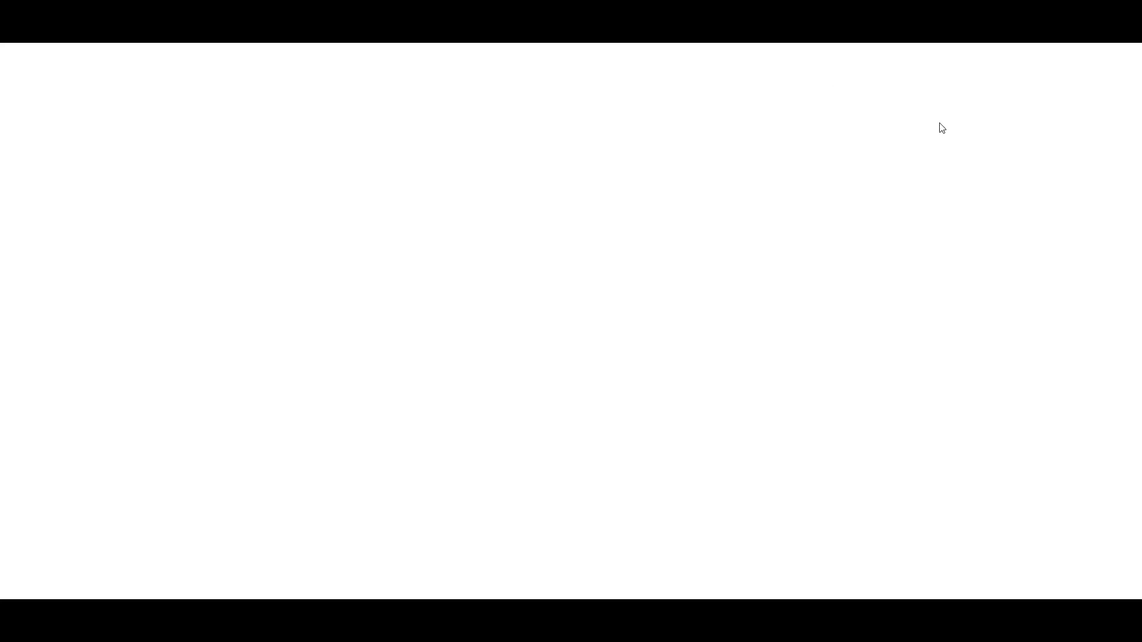